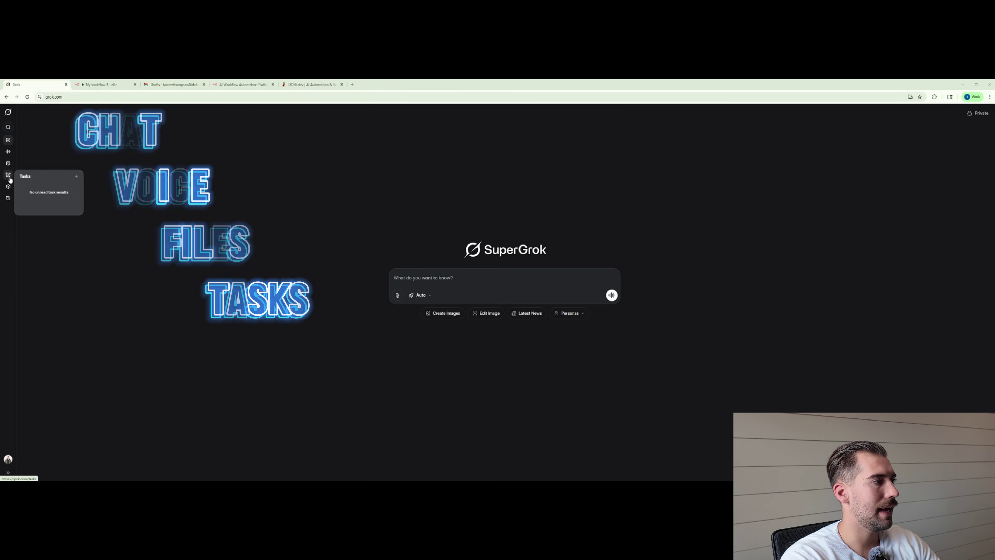
Bring up the Projects panel from Grok's left sidebar.
{"action": "mouse_move", "coordinate": [9, 188]}
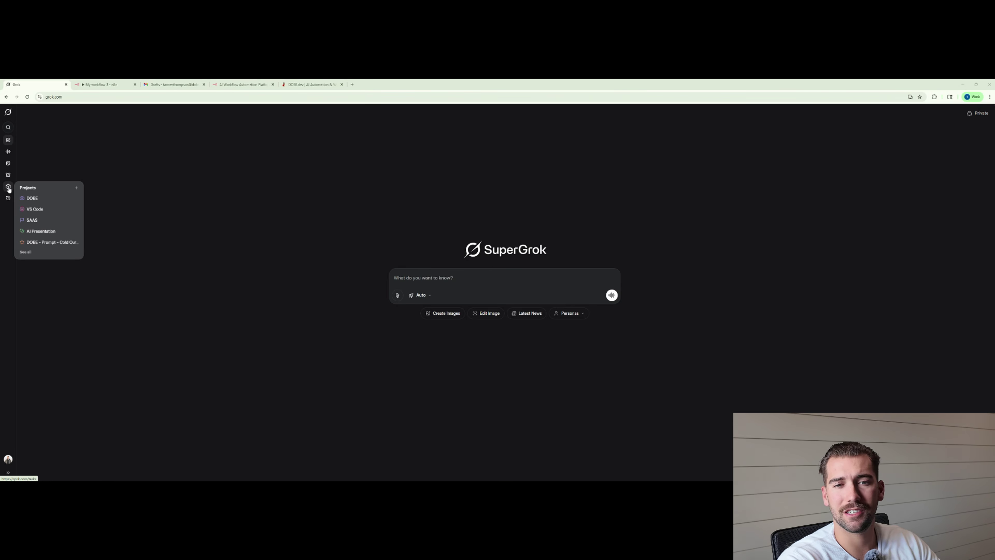
Create a new Grok project and name it 'DOBE Email Responder'.
{"action": "left_click", "coordinate": [76, 188]}
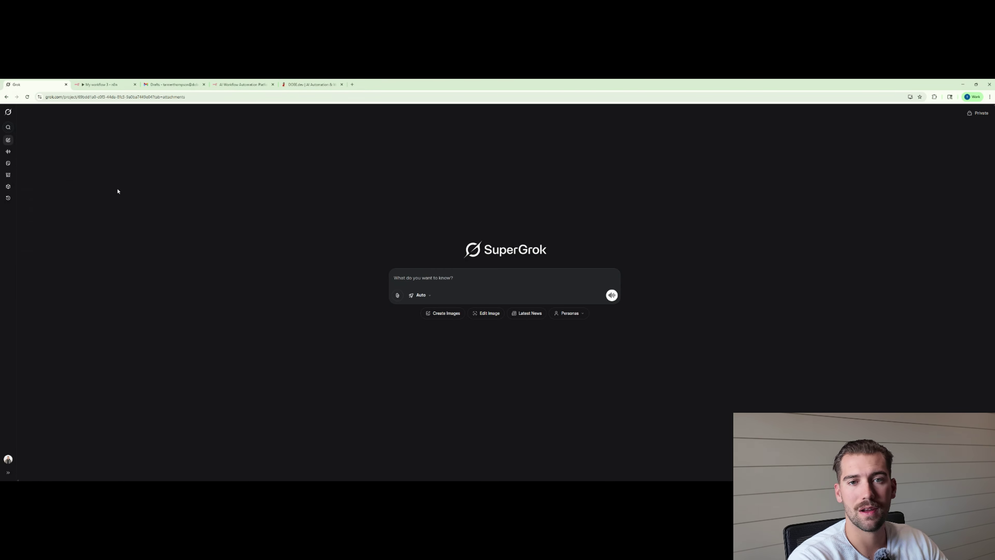
{"action": "left_click", "coordinate": [54, 112]}
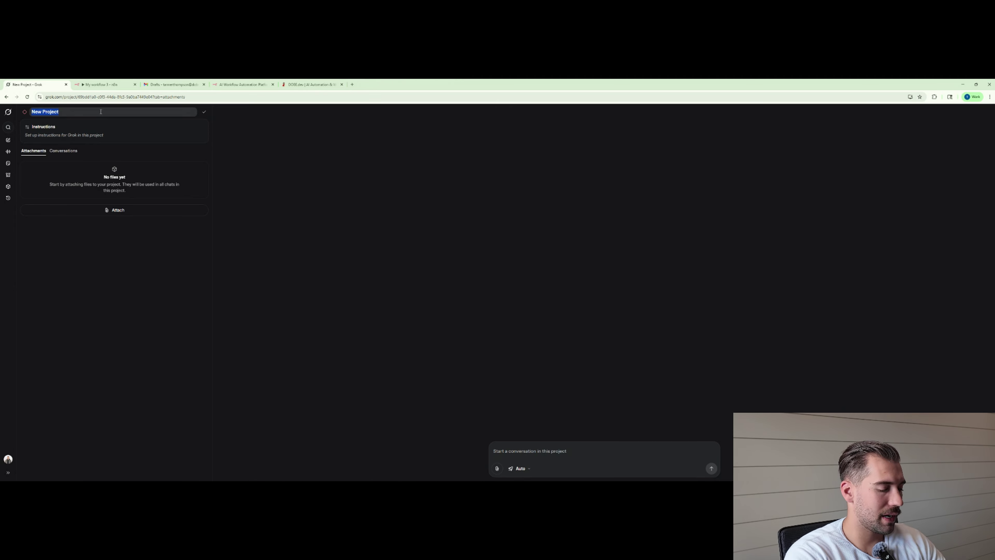
{"action": "type", "text": "DOBE"}
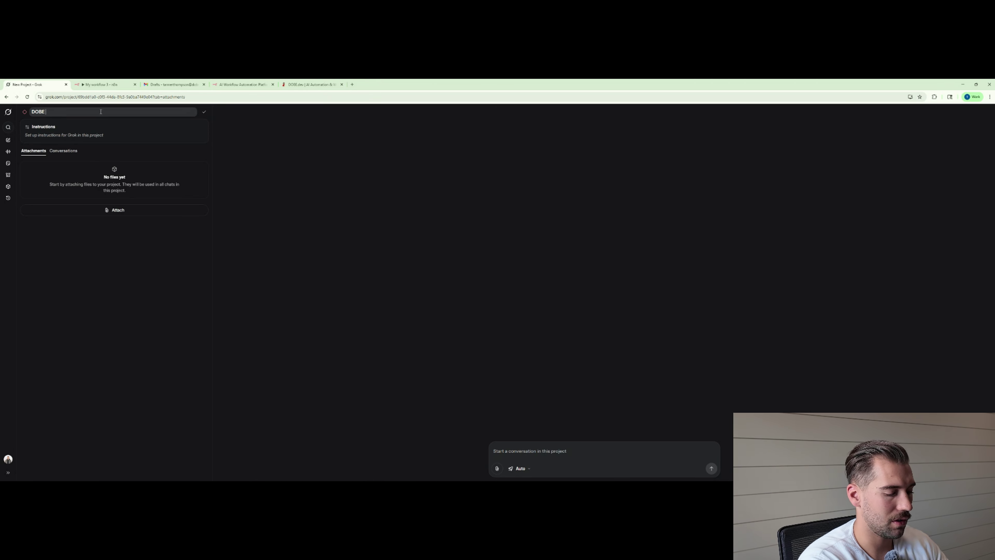
{"action": "type", "text": " Email Resp"}
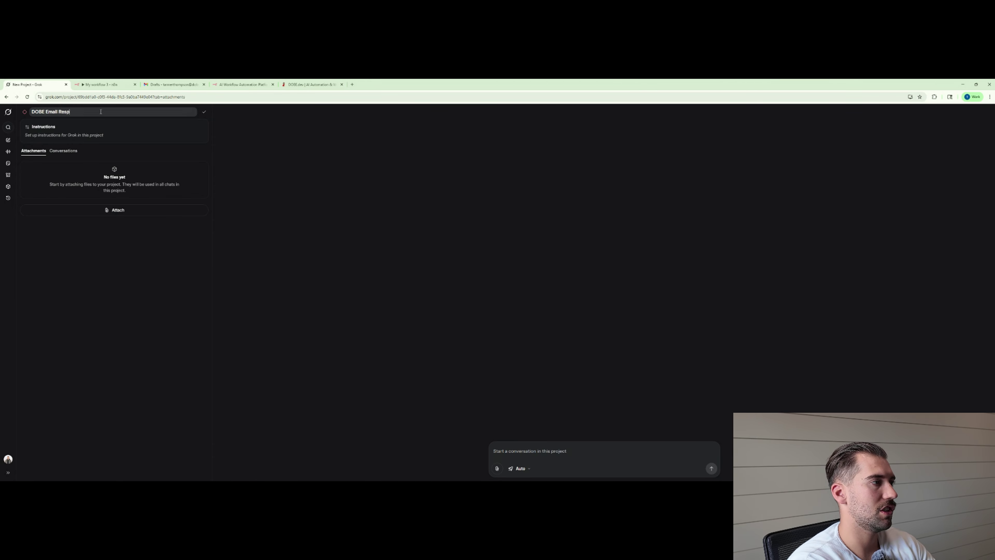
{"action": "type", "text": "onder"}
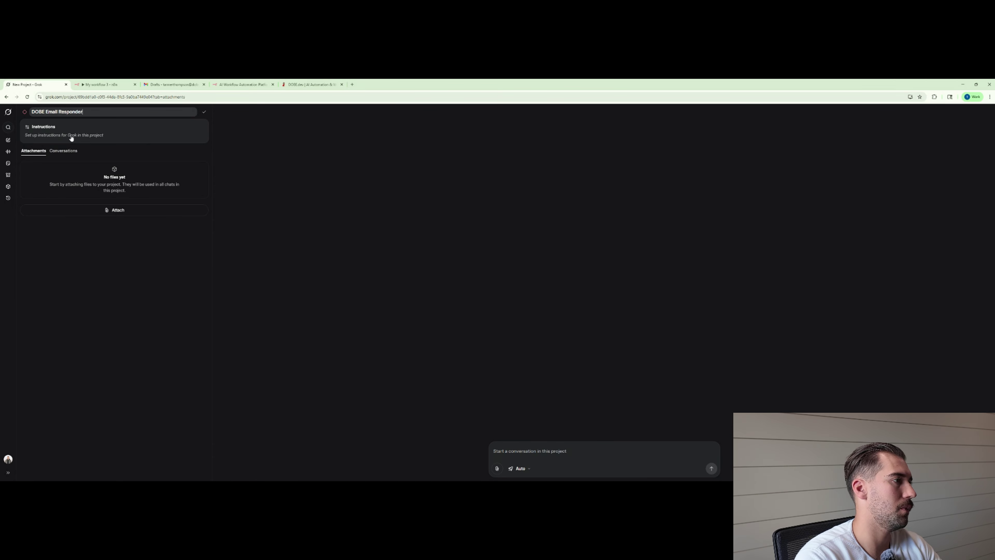
{"action": "left_click", "coordinate": [69, 135]}
{"action": "left_click", "coordinate": [660, 246]}
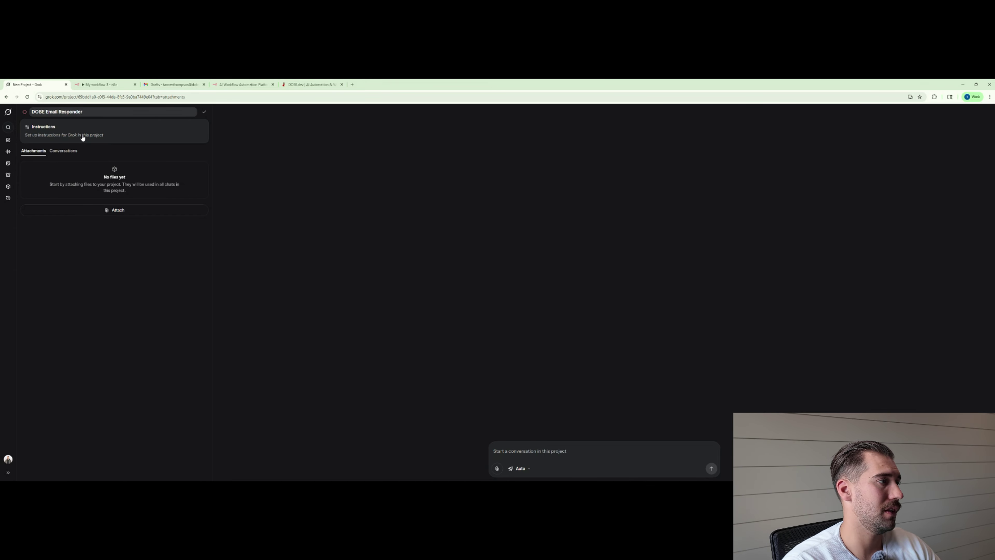
{"action": "left_click", "coordinate": [83, 136]}
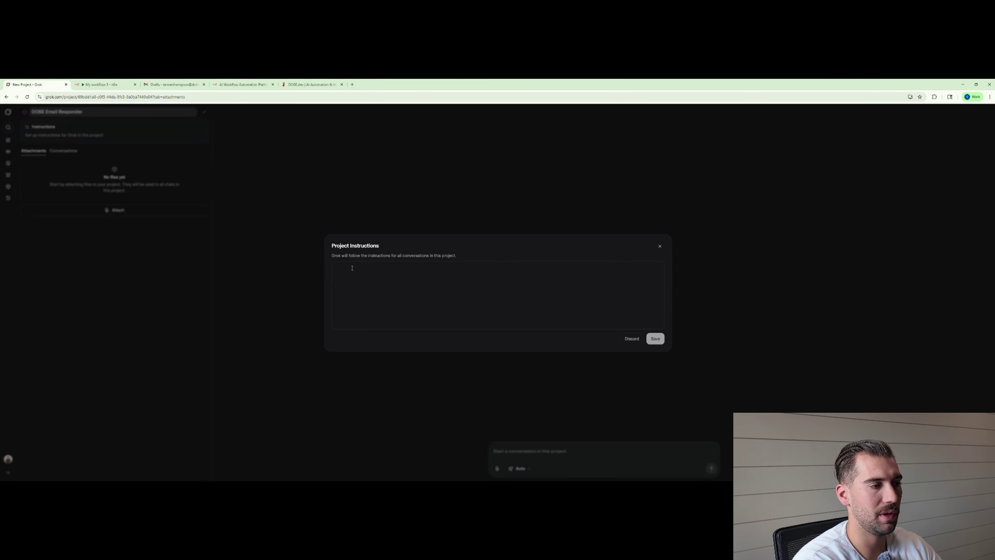
{"action": "type", "text": "You are an"}
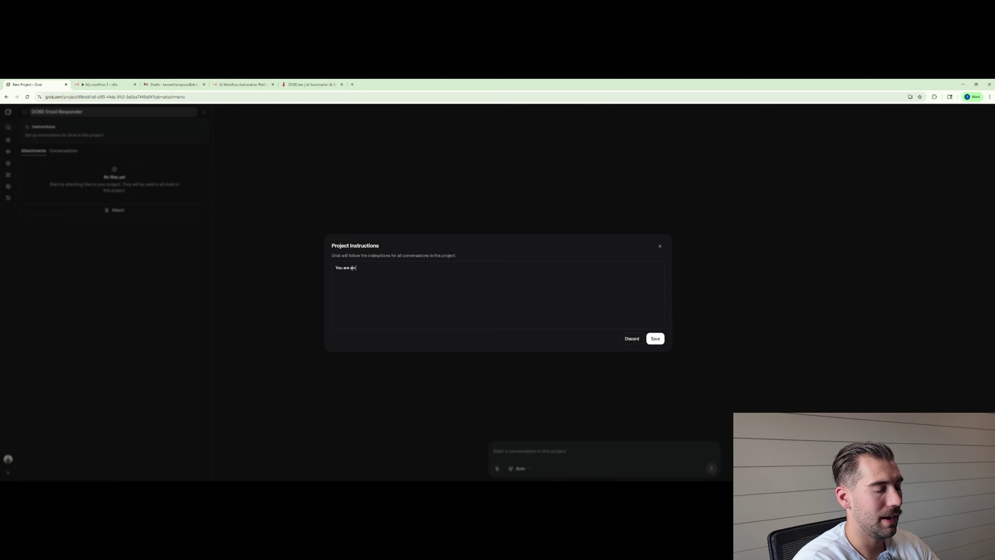
{"action": "type", "text": " expert in all"}
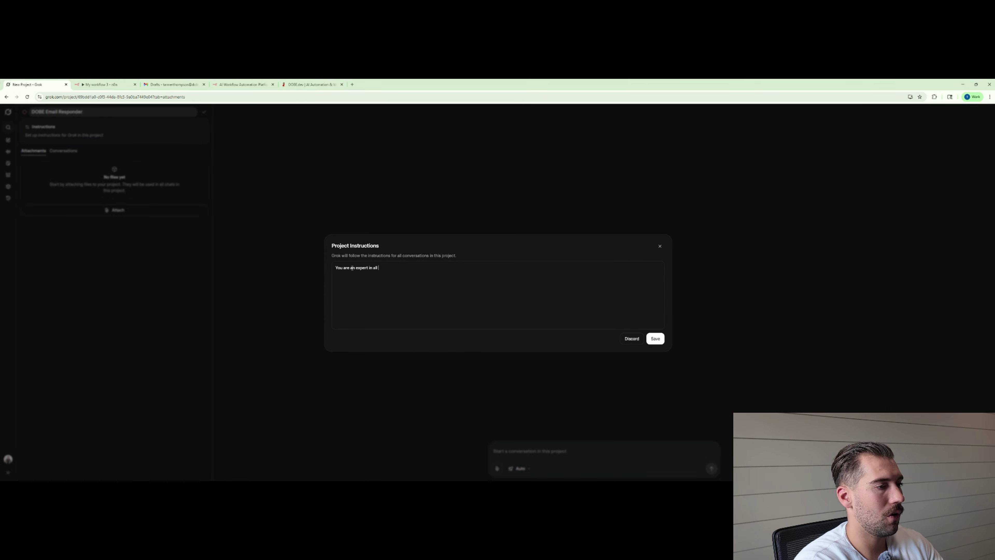
{"action": "type", "text": " things"}
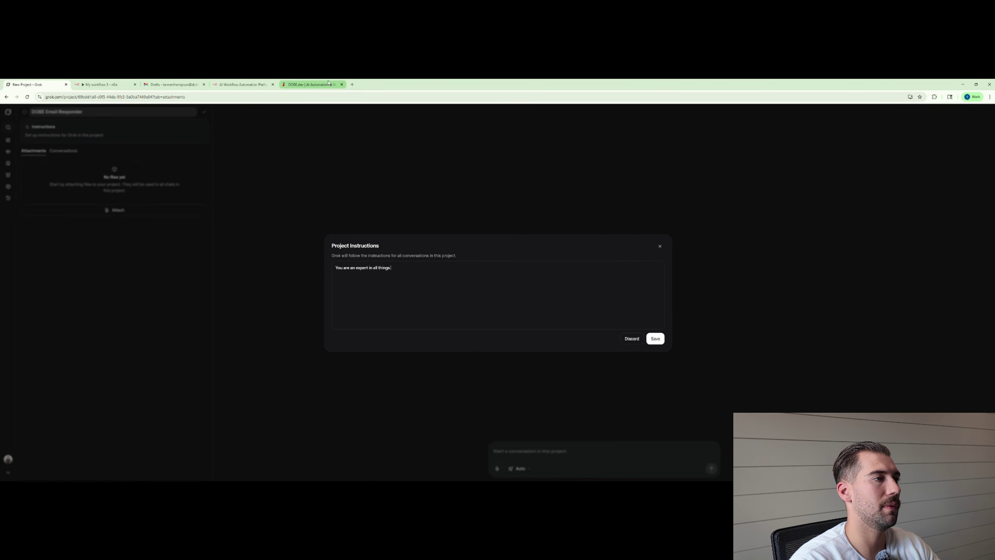
{"action": "left_click", "coordinate": [307, 85]}
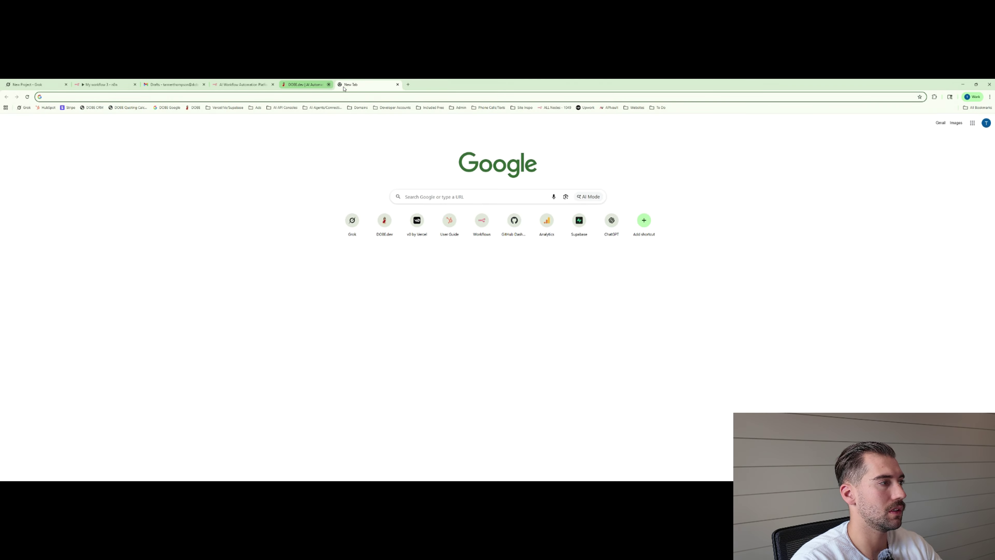
{"action": "left_click", "coordinate": [94, 97]}
{"action": "type", "text": "dobe.dev"}
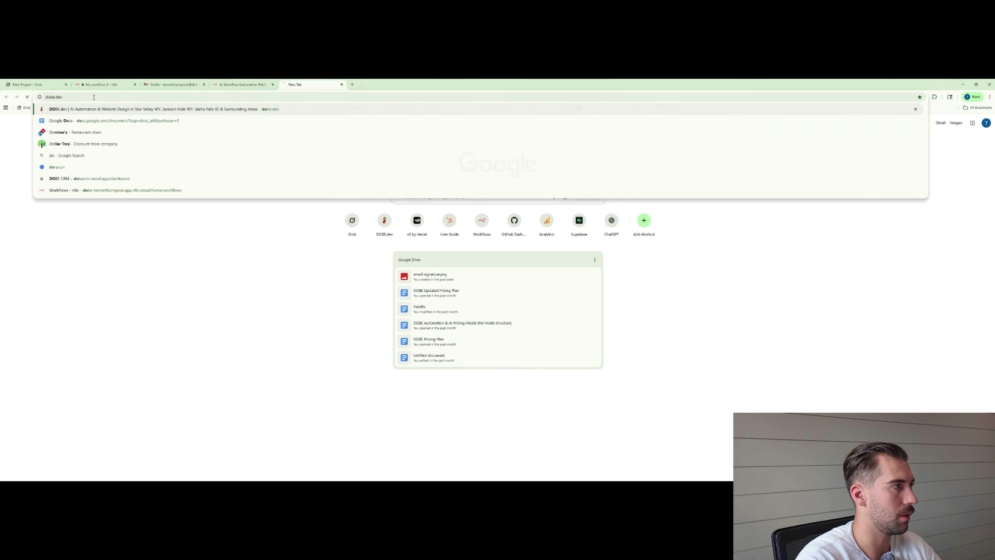
{"action": "key", "text": "Return"}
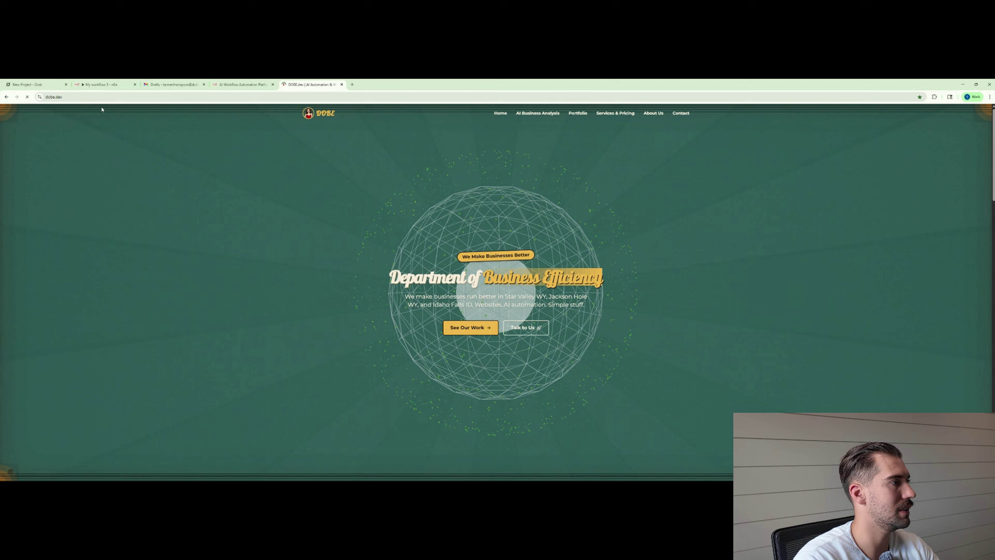
{"action": "left_click", "coordinate": [100, 97]}
{"action": "key", "text": "ctrl+c"}
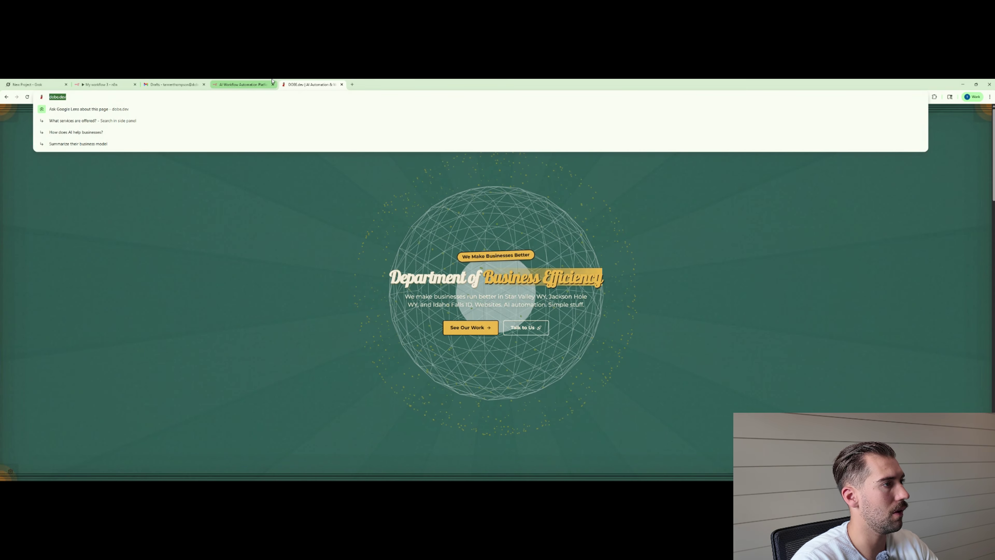
{"action": "left_click", "coordinate": [24, 81]}
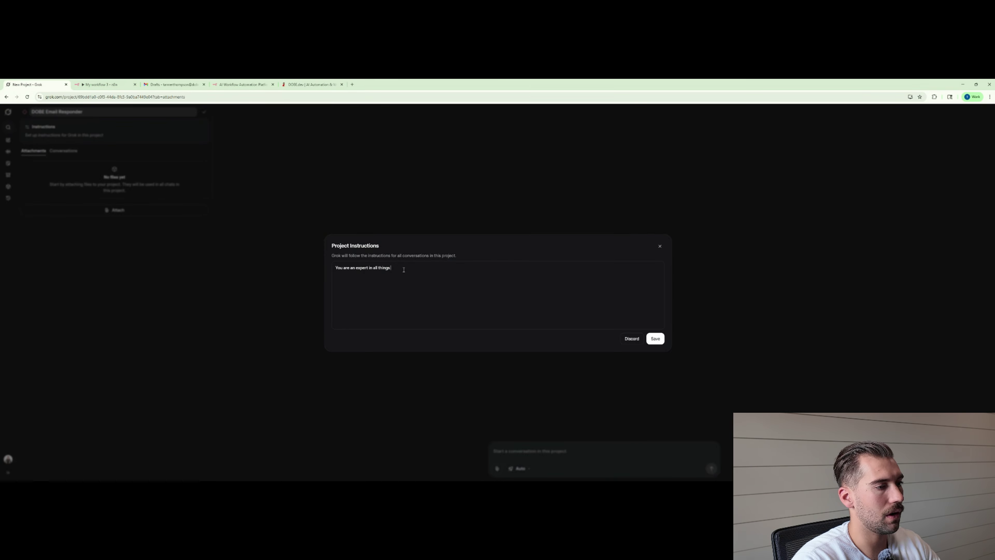
{"action": "key", "text": "ctrl+v"}
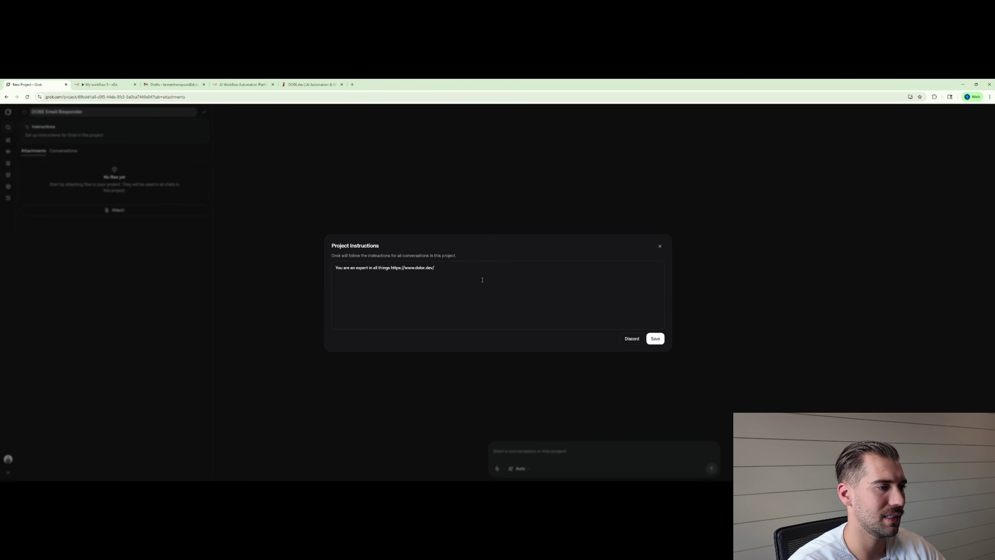
{"action": "left_click", "coordinate": [659, 342]}
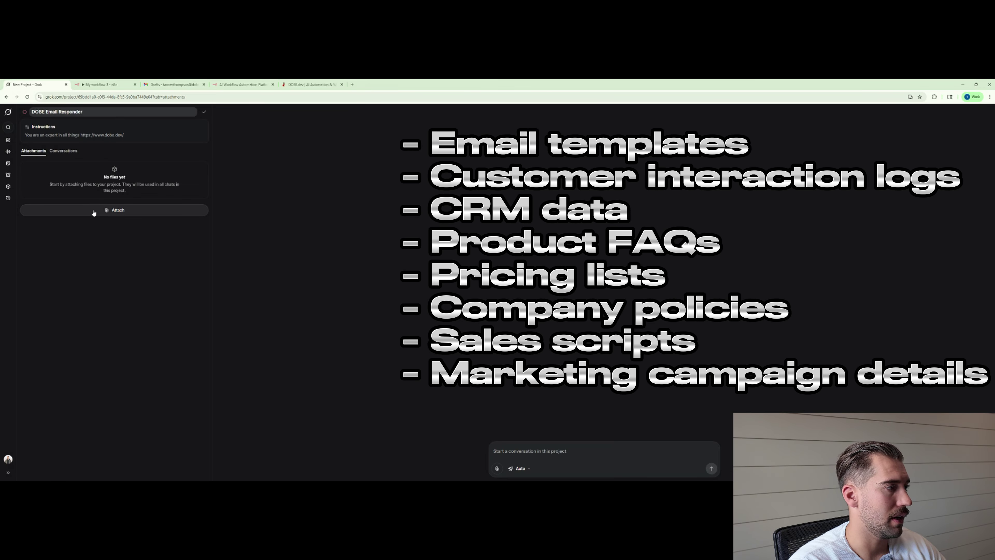
{"action": "left_click", "coordinate": [94, 212]}
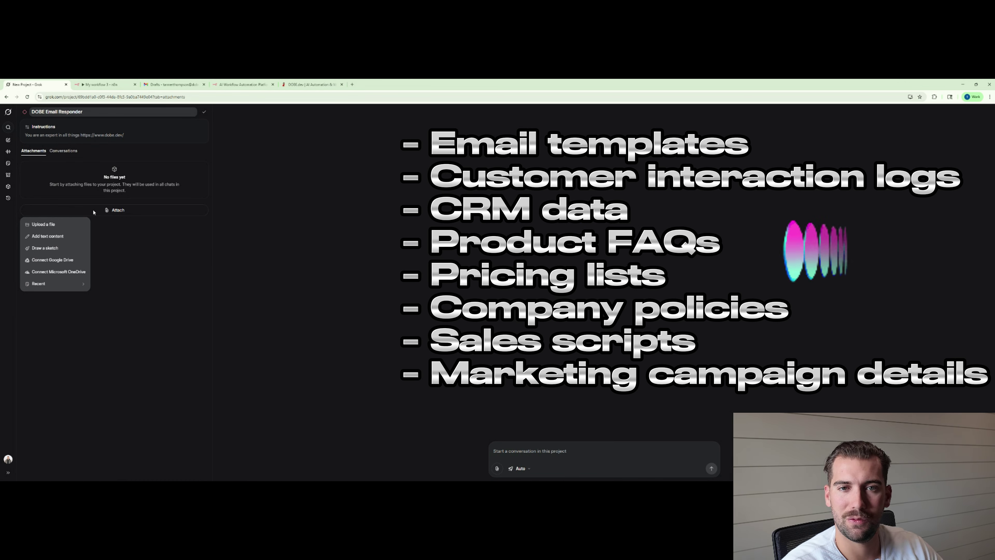
{"action": "left_click", "coordinate": [130, 250]}
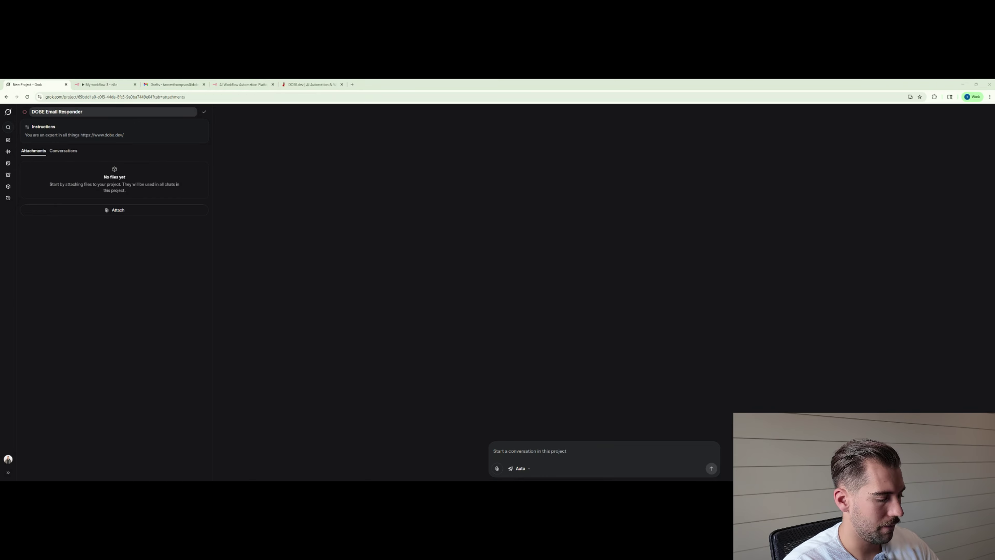
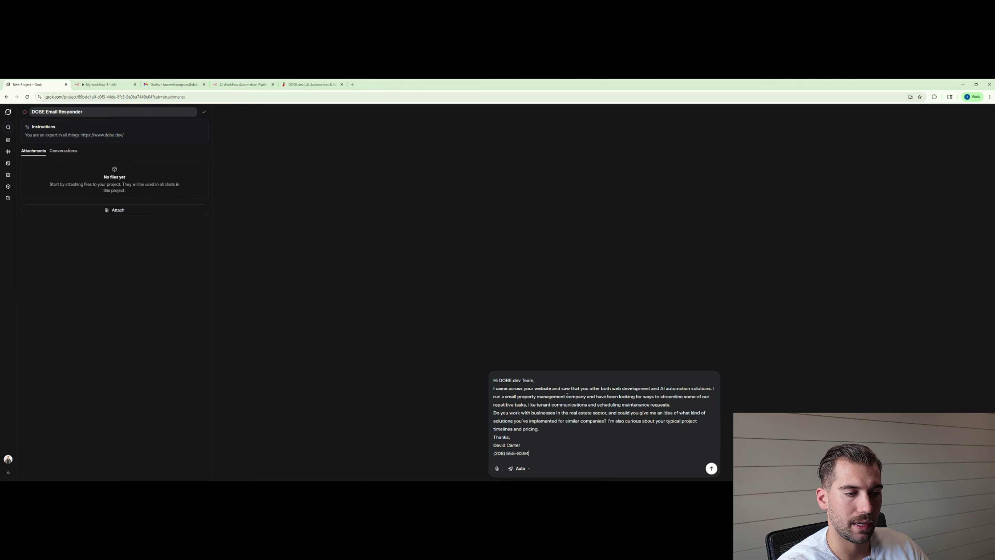
Send Grok 'Respond to this email' with the property-management inquiry pasted below it.
{"action": "key", "text": "ctrl+a"}
{"action": "key", "text": "ctrl+x"}
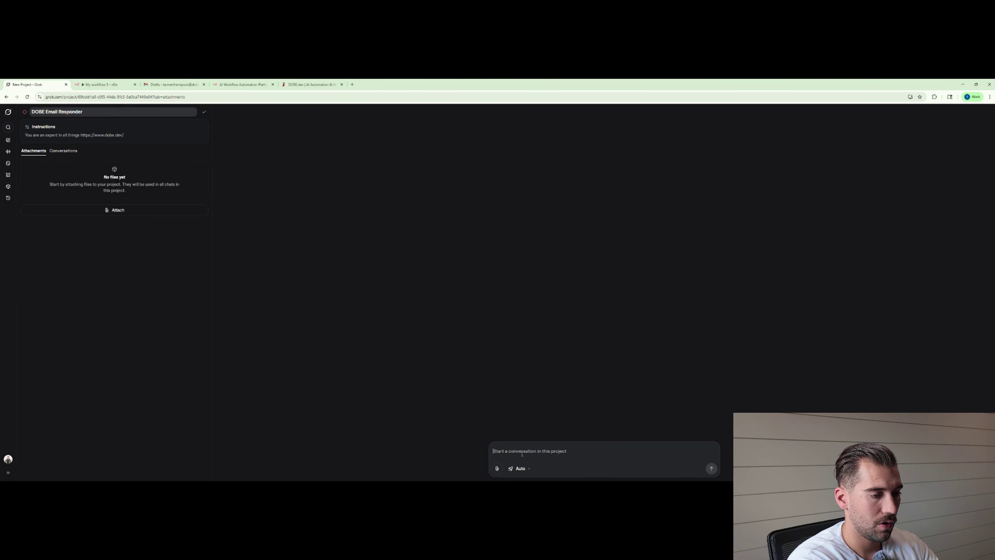
{"action": "type", "text": "Respond to t"}
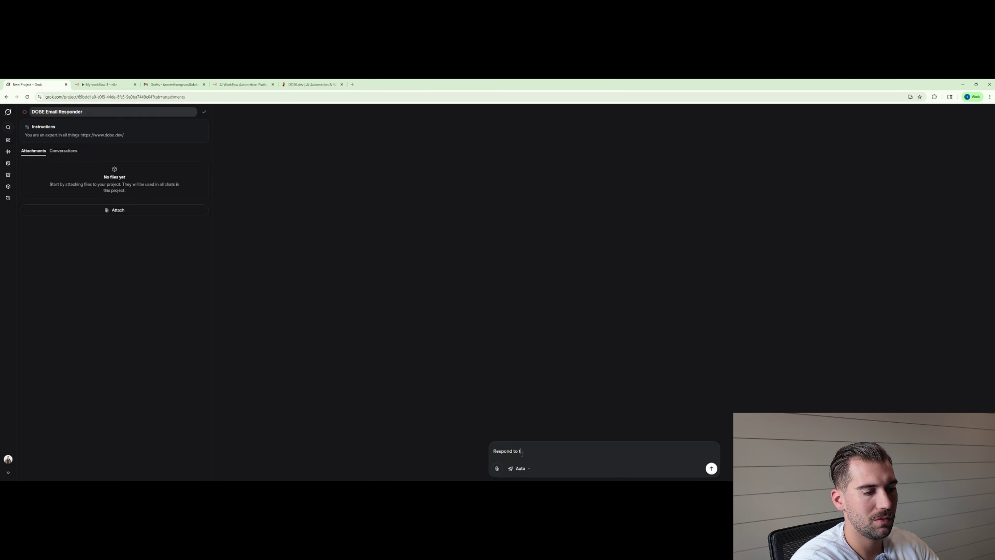
{"action": "type", "text": "his email"}
{"action": "key", "text": "shift+Return"}
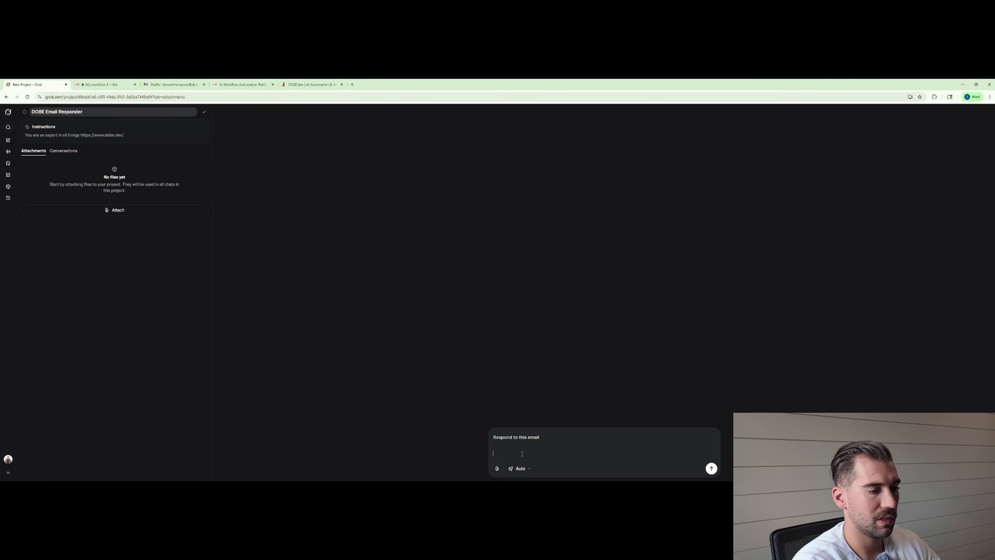
{"action": "key", "text": "ctrl+v"}
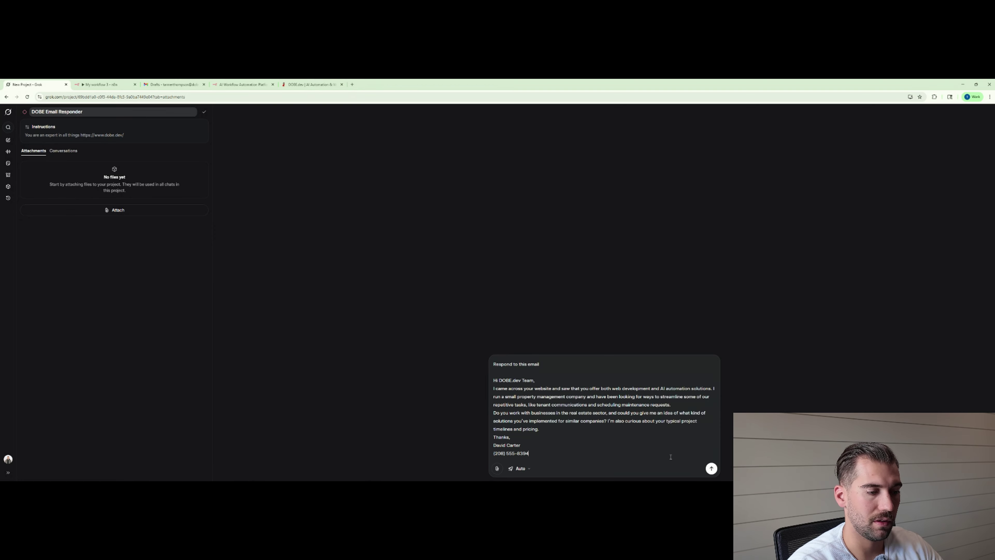
{"action": "left_click", "coordinate": [710, 468]}
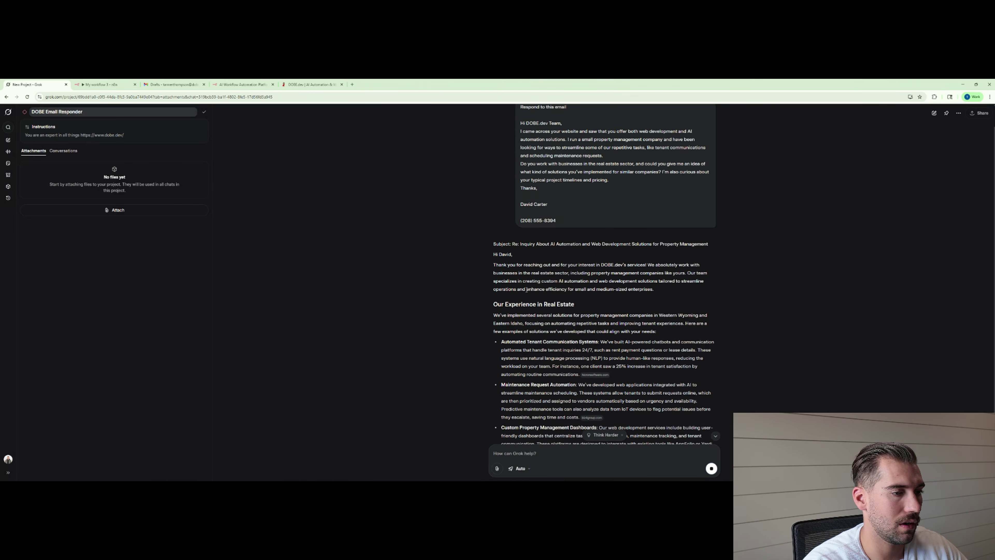
{"action": "scroll", "coordinate": [526, 289], "scroll_direction": "up", "scroll_amount": 1}
{"action": "scroll", "coordinate": [525, 289], "scroll_direction": "down", "scroll_amount": 3}
{"action": "scroll", "coordinate": [525, 289], "scroll_direction": "up", "scroll_amount": 3}
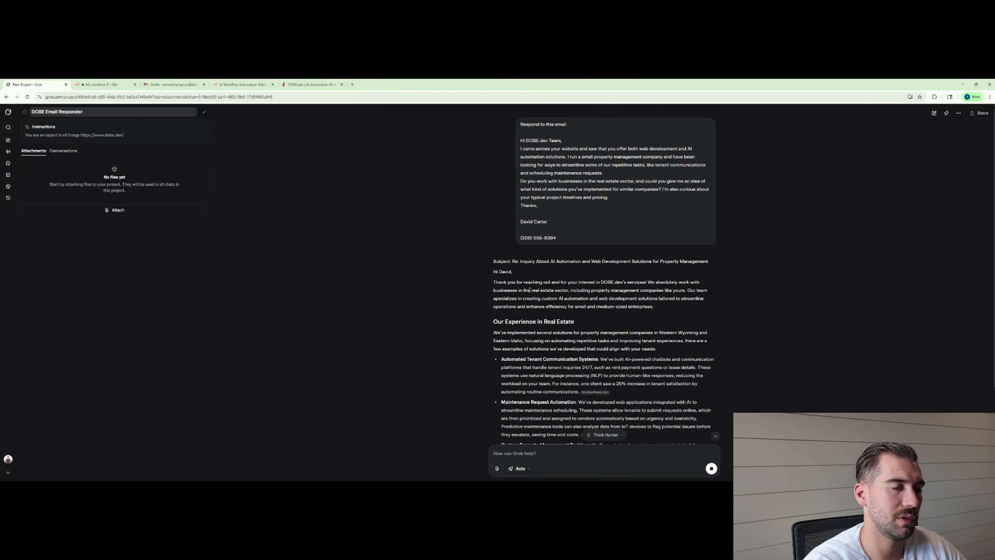
Add 'Make sure the emails are brief and to the point' to the project instructions and save.
{"action": "left_click", "coordinate": [157, 134]}
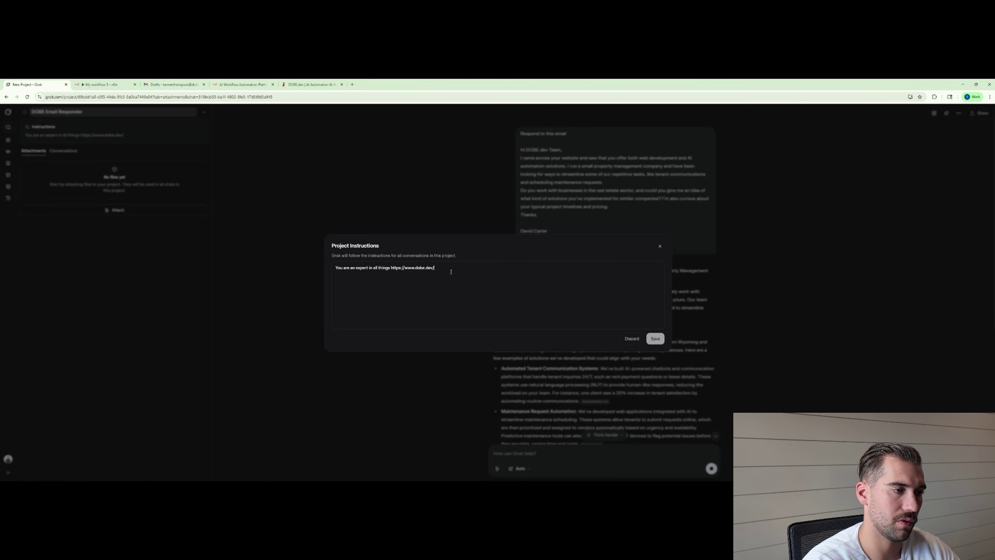
{"action": "key", "text": "Return"}
{"action": "key", "text": "Return"}
{"action": "type", "text": "Make sure"}
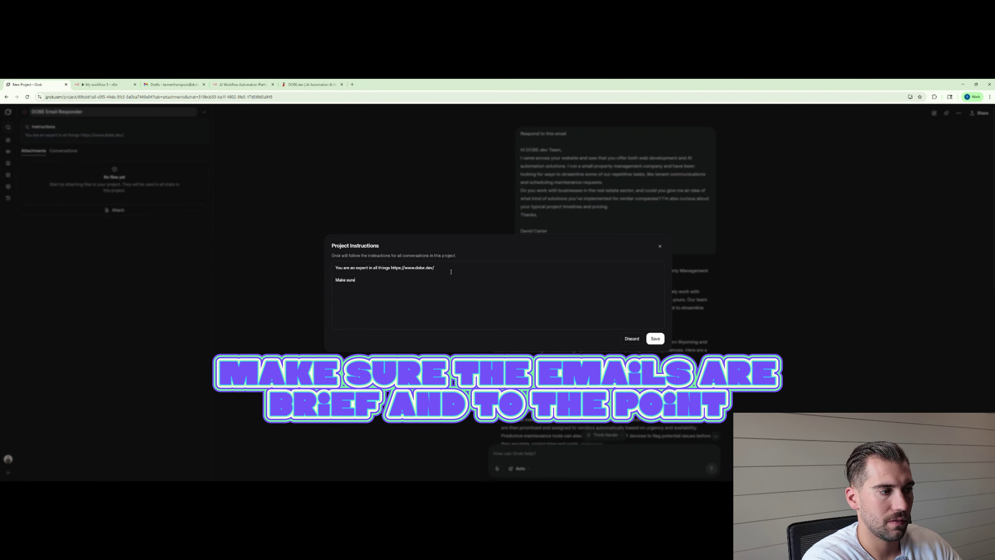
{"action": "type", "text": " the emails ar"}
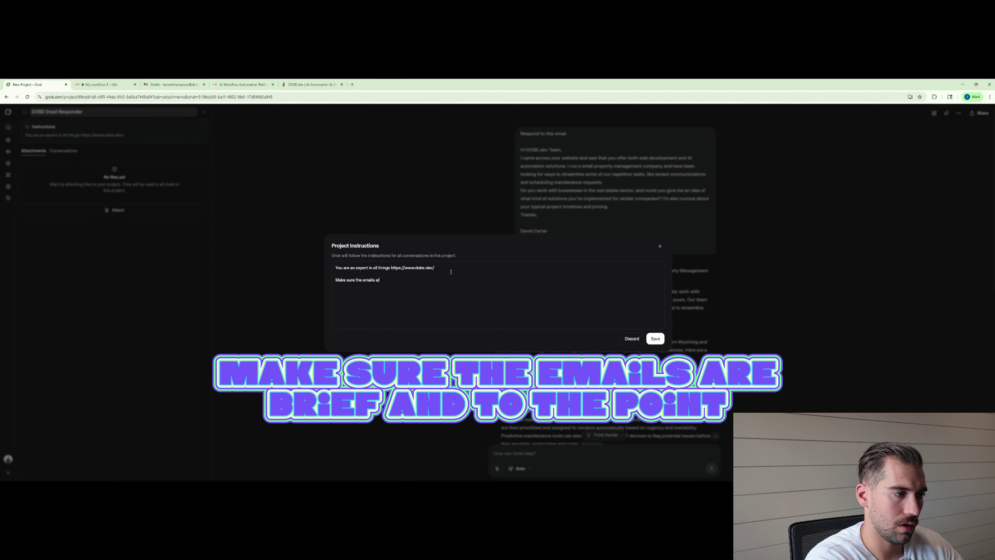
{"action": "type", "text": "e brief and to the "}
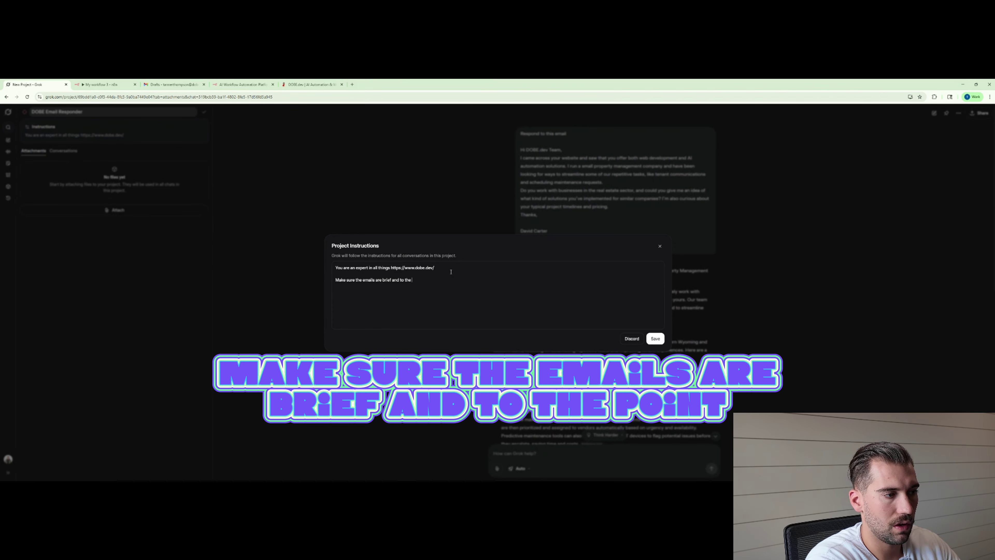
{"action": "type", "text": "point"}
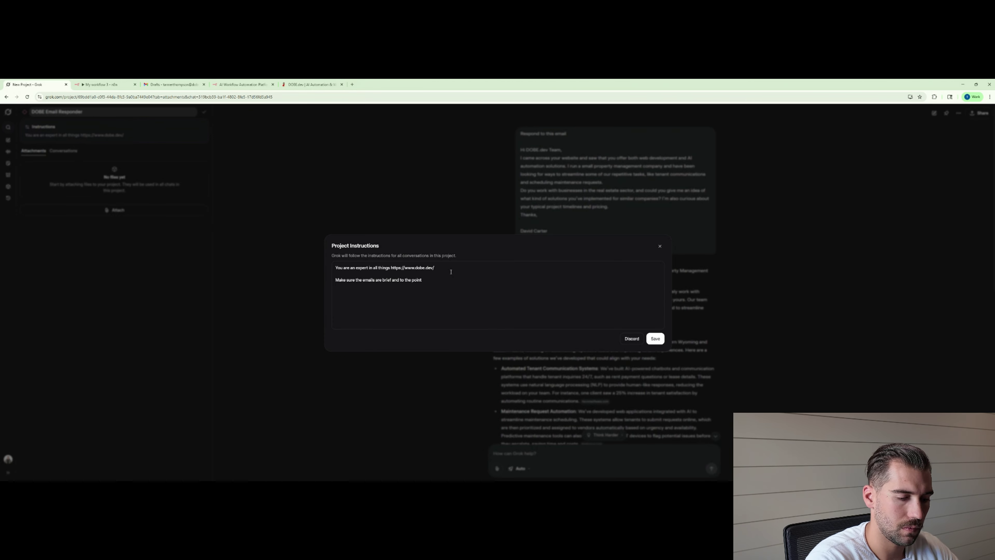
{"action": "left_click", "coordinate": [655, 338]}
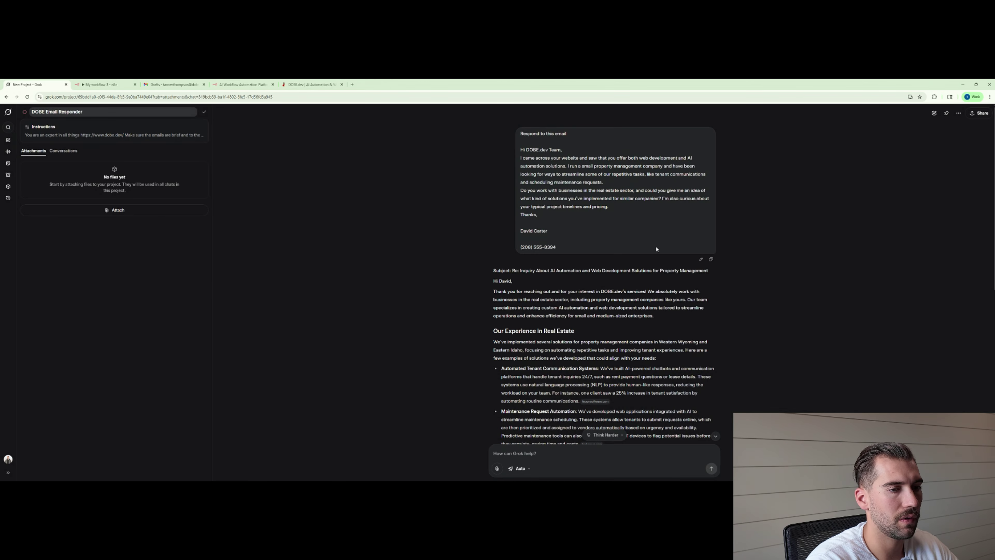
Resubmit the email request so Grok regenerates the reply under the new instruction.
{"action": "left_click", "coordinate": [704, 259]}
{"action": "left_click", "coordinate": [702, 243]}
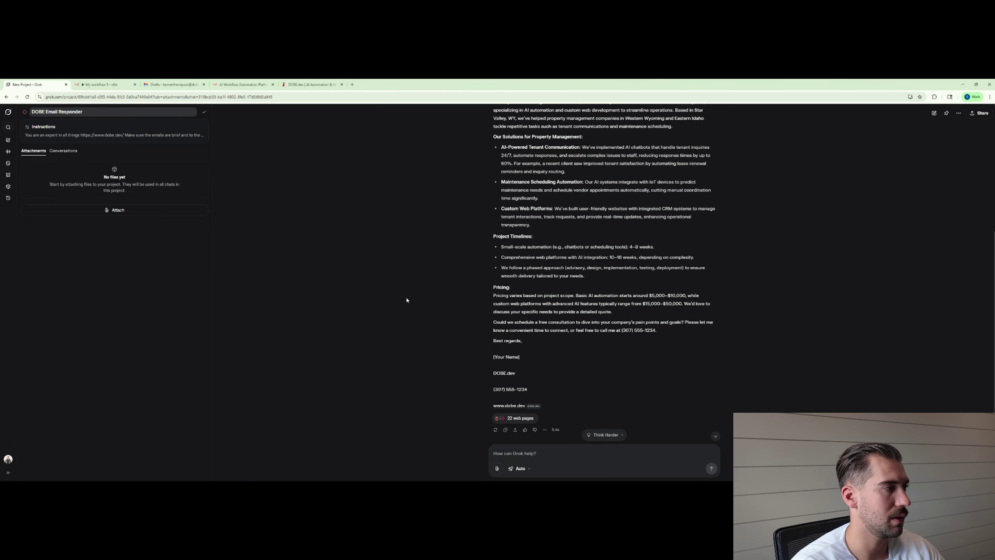
{"action": "scroll", "coordinate": [406, 301], "scroll_direction": "up", "scroll_amount": 5}
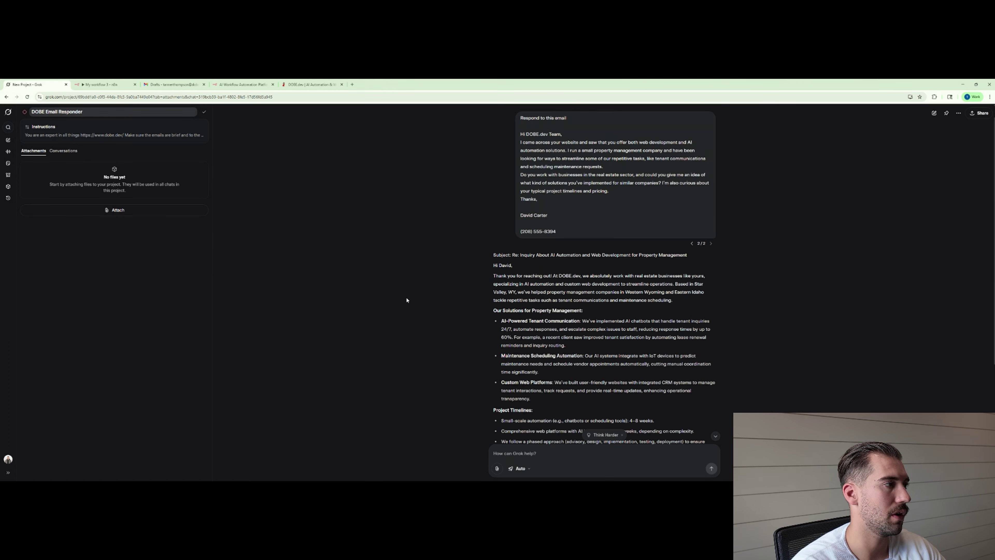
{"action": "left_click", "coordinate": [131, 133]}
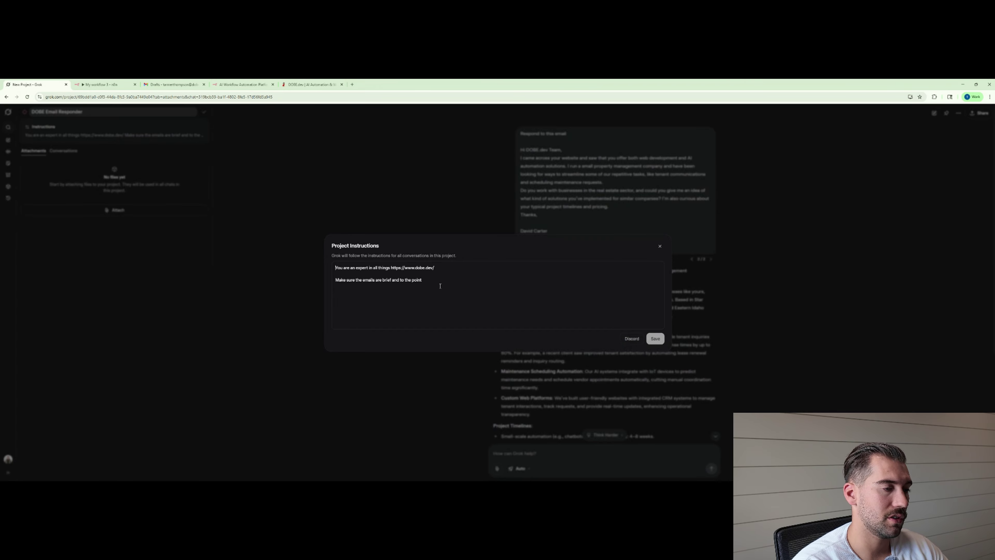
Append 'do not exceed 200 words' to the instructions, save, and select the 149-word reply's signature.
{"action": "type", "text": "do not exc"}
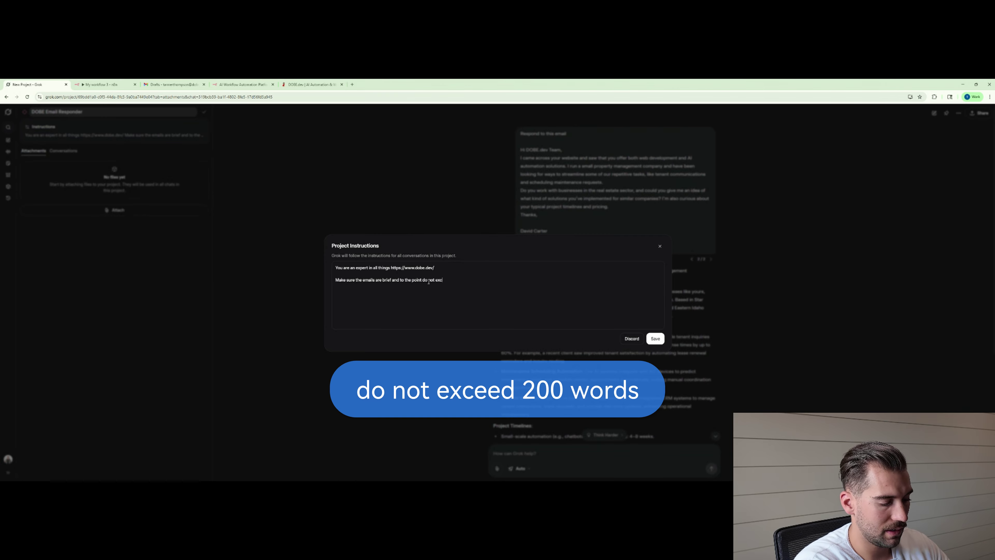
{"action": "type", "text": "eed 200 words"}
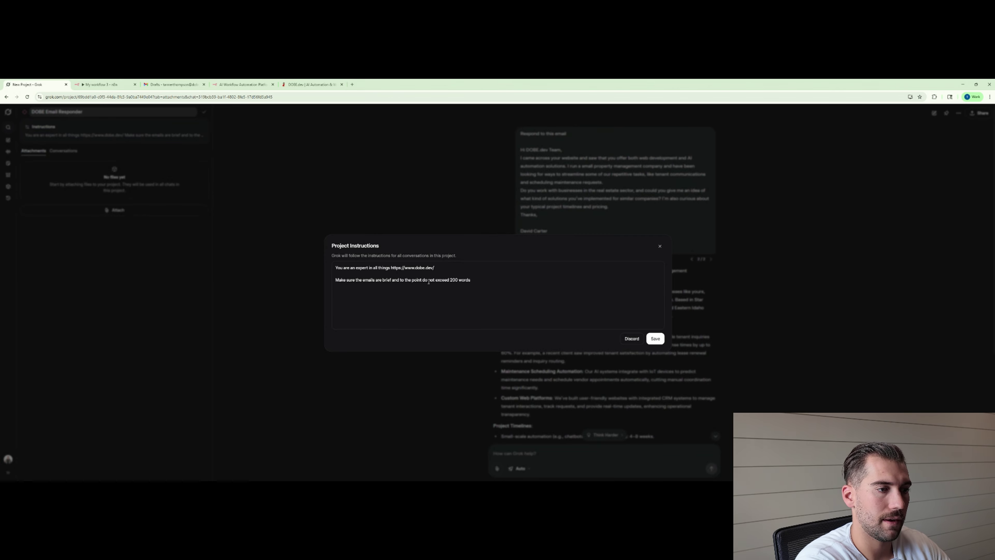
{"action": "left_click", "coordinate": [655, 339]}
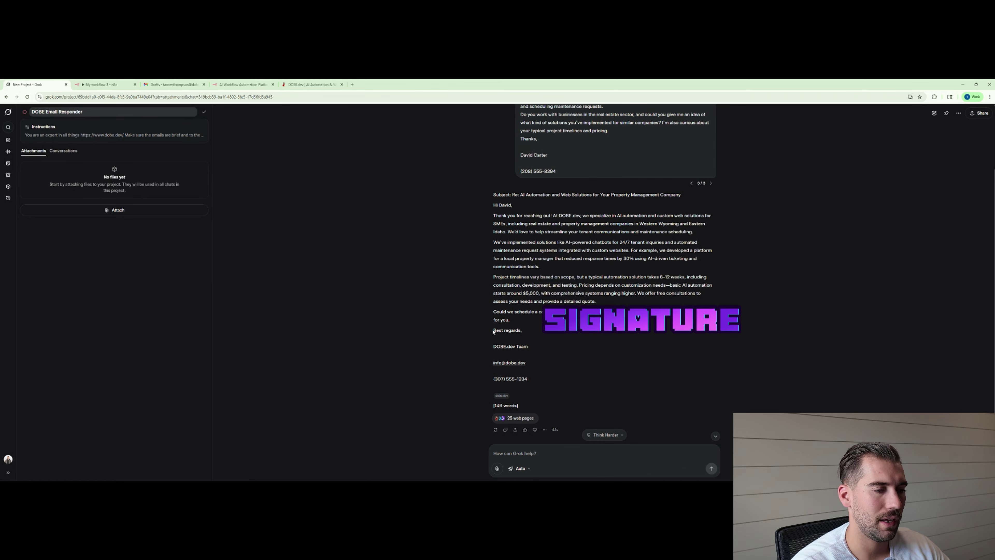
{"action": "mouse_move", "coordinate": [494, 330]}
{"action": "left_mouse_down"}
{"action": "mouse_move", "coordinate": [523, 333]}
{"action": "mouse_move", "coordinate": [529, 379]}
{"action": "left_mouse_up"}
{"action": "key", "text": "ctrl+c"}
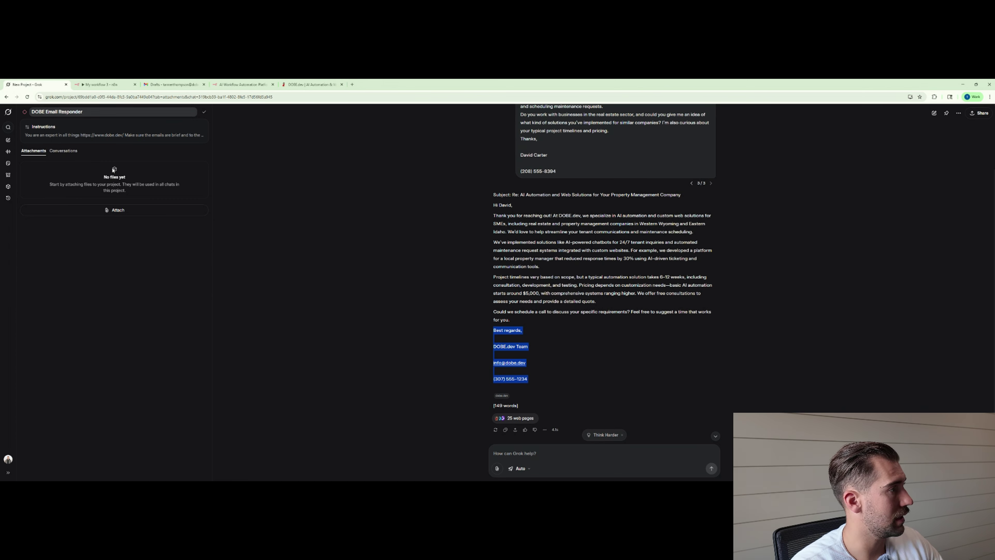
{"action": "left_click", "coordinate": [92, 135]}
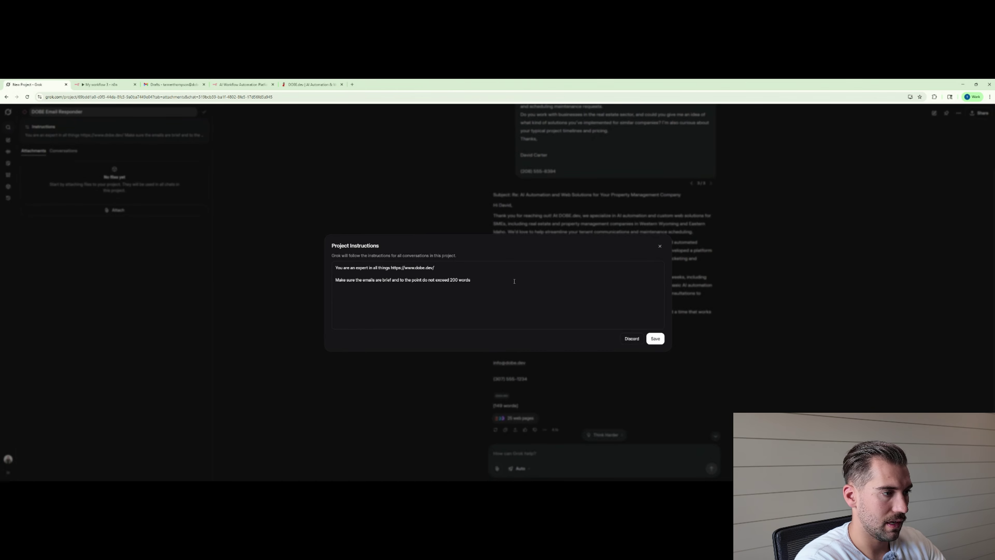
Add 'Make sure you end every email with this exact signature:' followed by the pasted signature, blank lines removed.
{"action": "type", "text": "Make sure you e"}
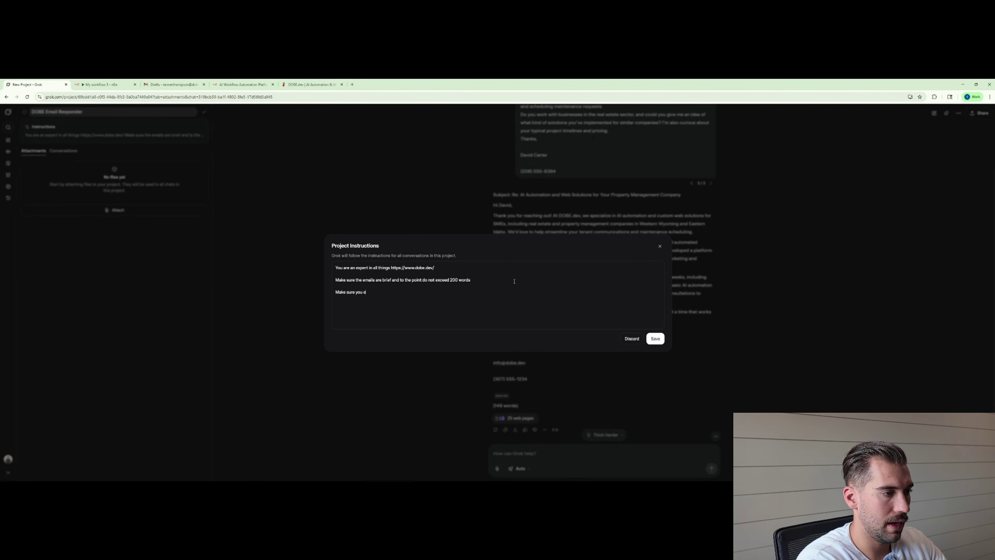
{"action": "type", "text": "nd every email w"}
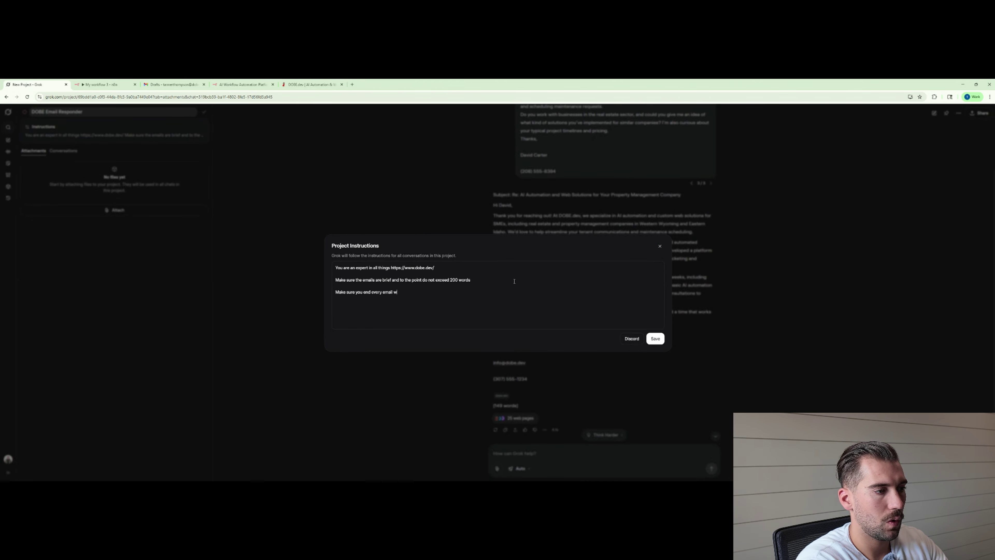
{"action": "type", "text": "ith this exac"}
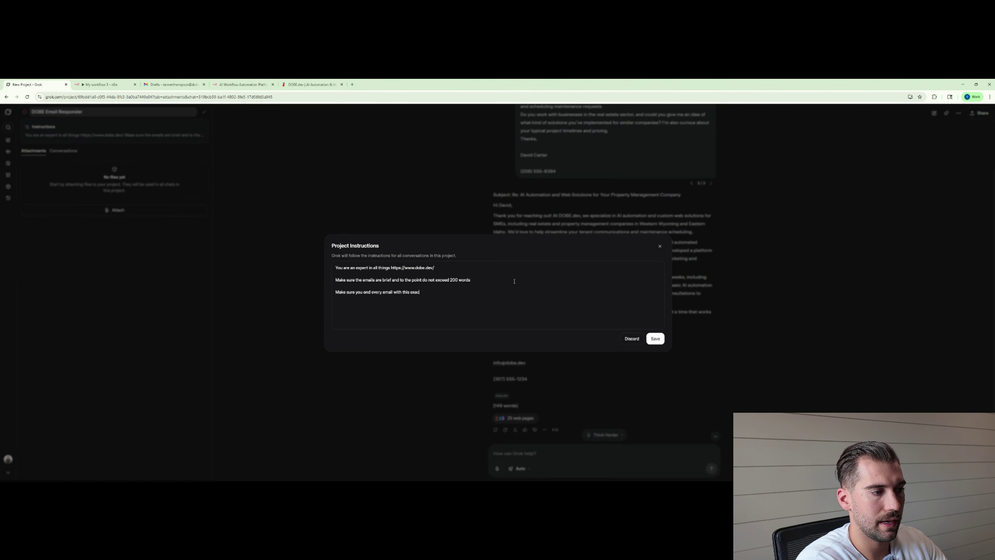
{"action": "type", "text": "t signature"}
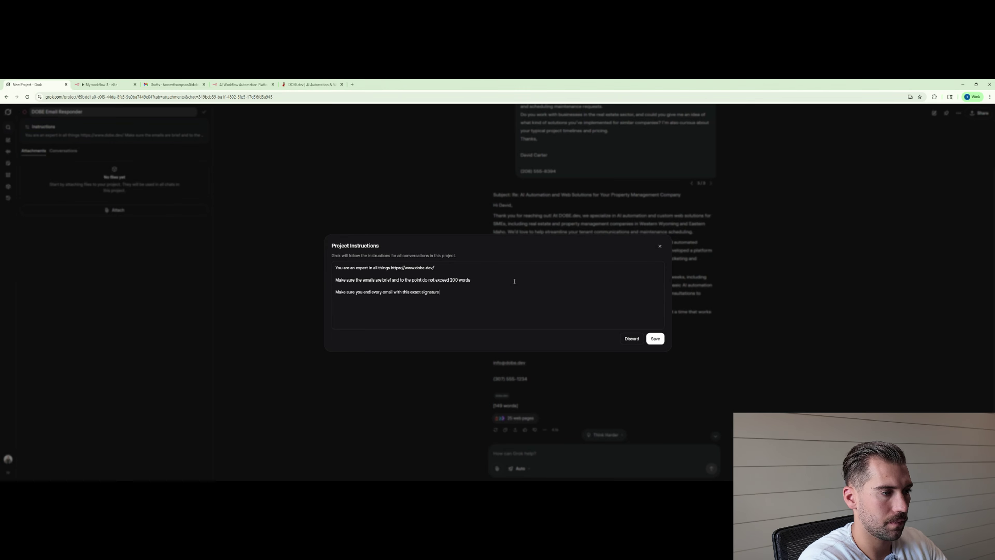
{"action": "type", "text": ":"}
{"action": "key", "text": "Return"}
{"action": "key", "text": "ctrl+v"}
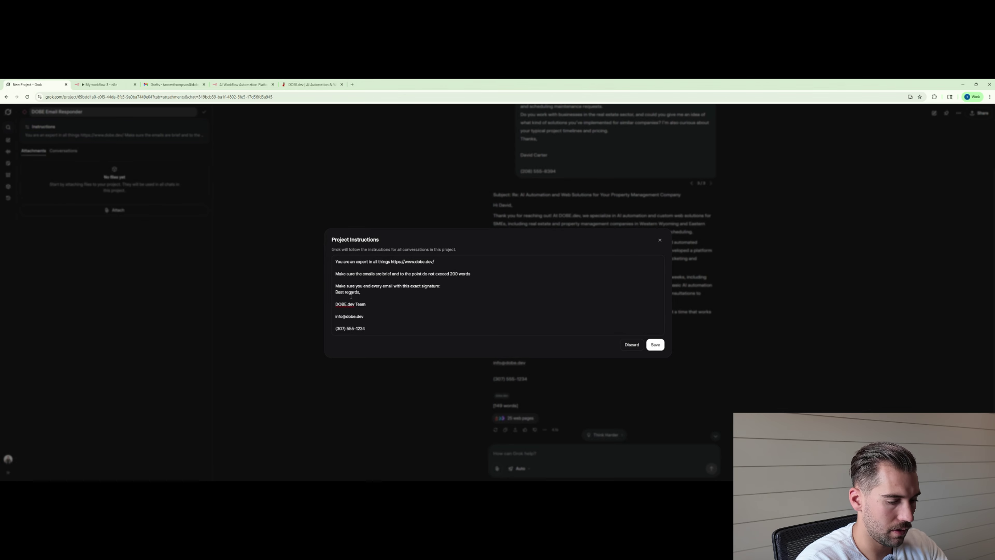
{"action": "left_click", "coordinate": [351, 297]}
{"action": "key", "text": "BackSpace"}
{"action": "left_click", "coordinate": [343, 307]}
{"action": "key", "text": "BackSpace"}
{"action": "left_click", "coordinate": [337, 316]}
{"action": "key", "text": "BackSpace"}
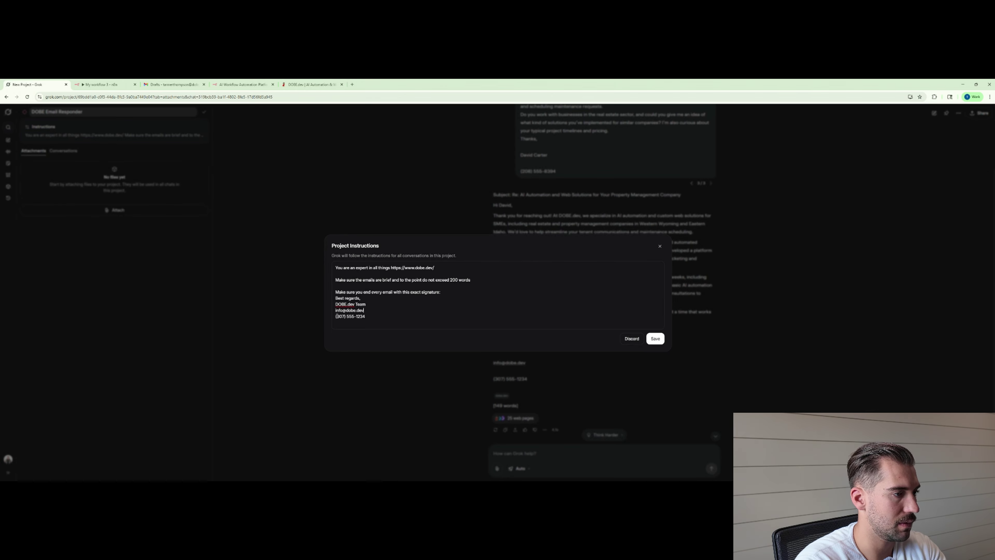
Change 'Team' to 'Founder', replace the signature's e-mail line with the founder's address, and save.
{"action": "left_click_drag", "start_coordinate": [365, 304], "coordinate": [358, 304]}
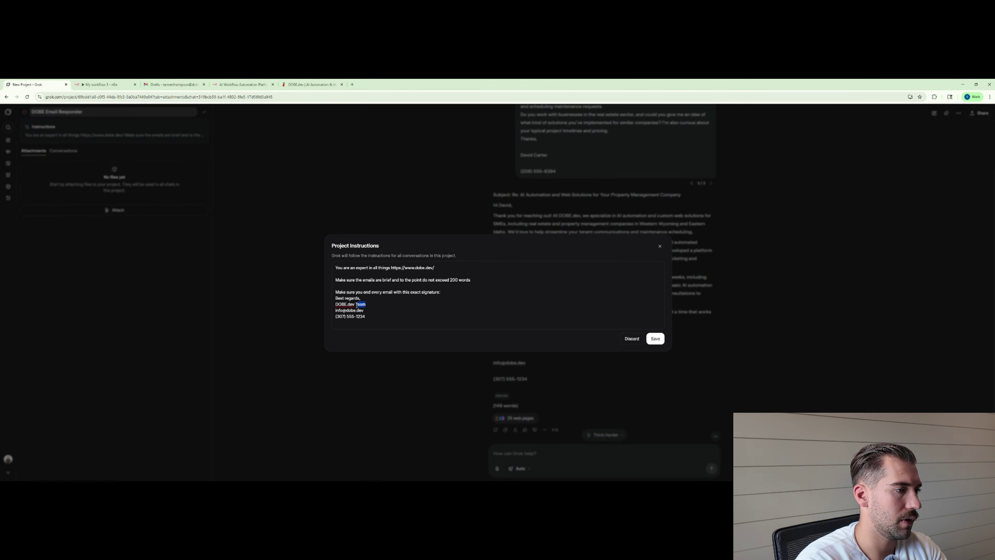
{"action": "type", "text": "Founder"}
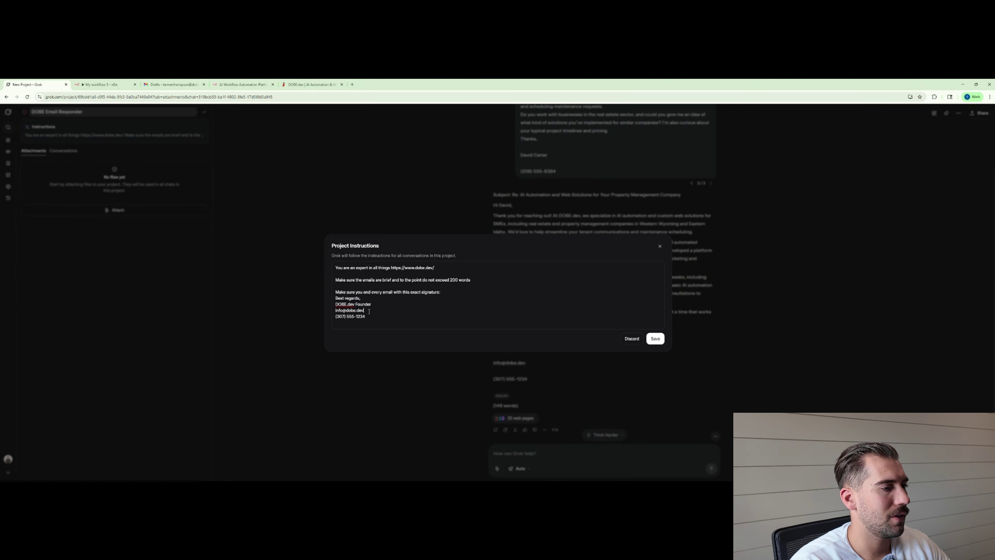
{"action": "left_click_drag", "start_coordinate": [364, 310], "coordinate": [335, 310]}
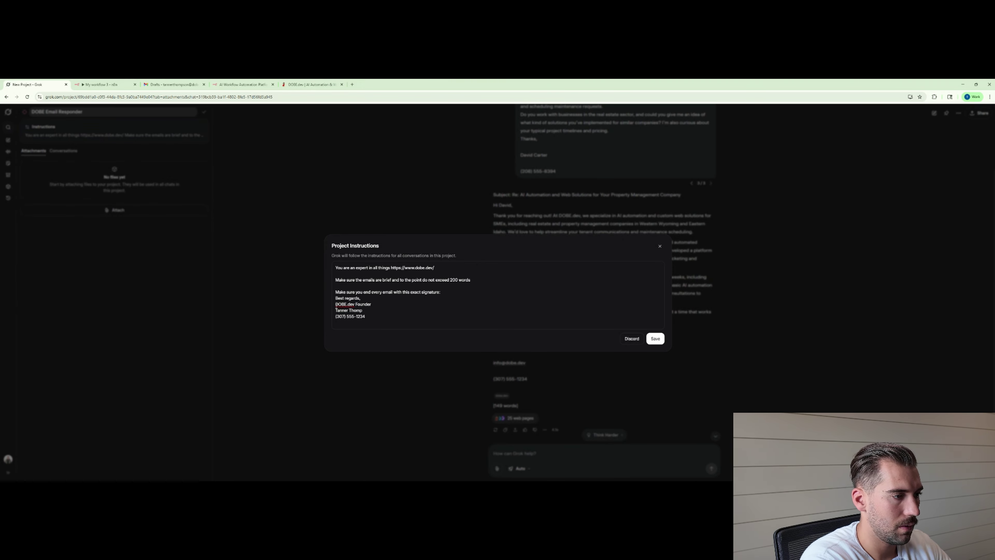
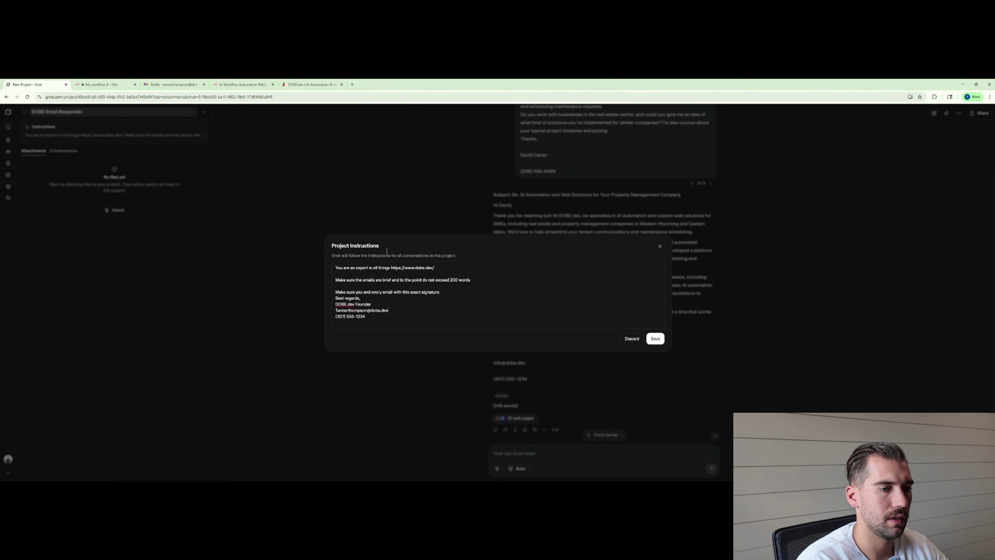
{"action": "left_click", "coordinate": [655, 338]}
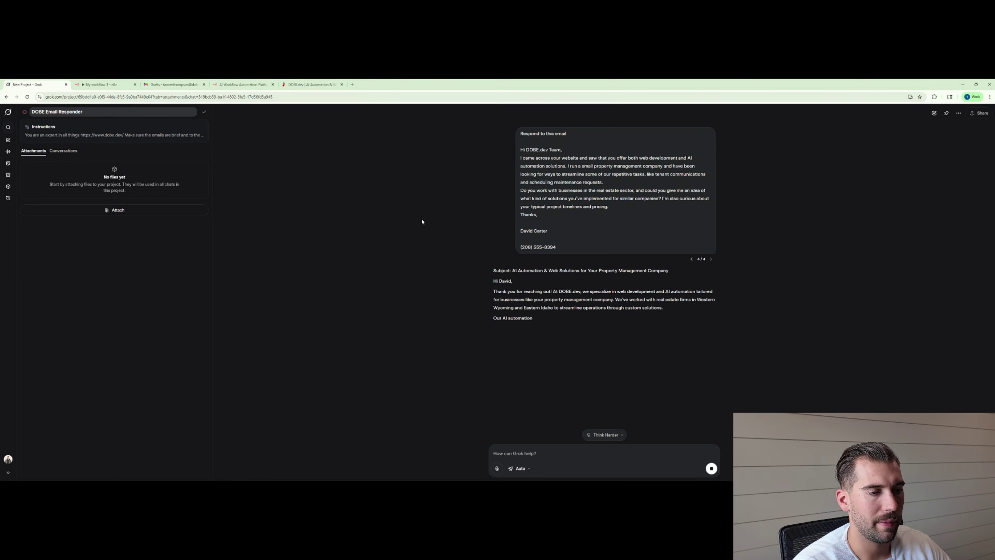
{"action": "scroll", "coordinate": [561, 346], "scroll_direction": "up", "scroll_amount": 1}
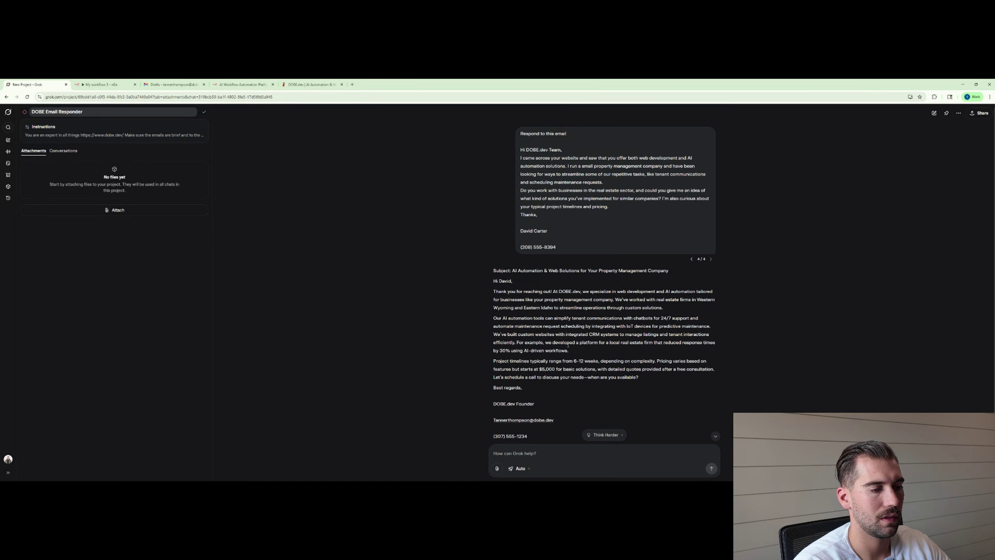
{"action": "left_click", "coordinate": [82, 127]}
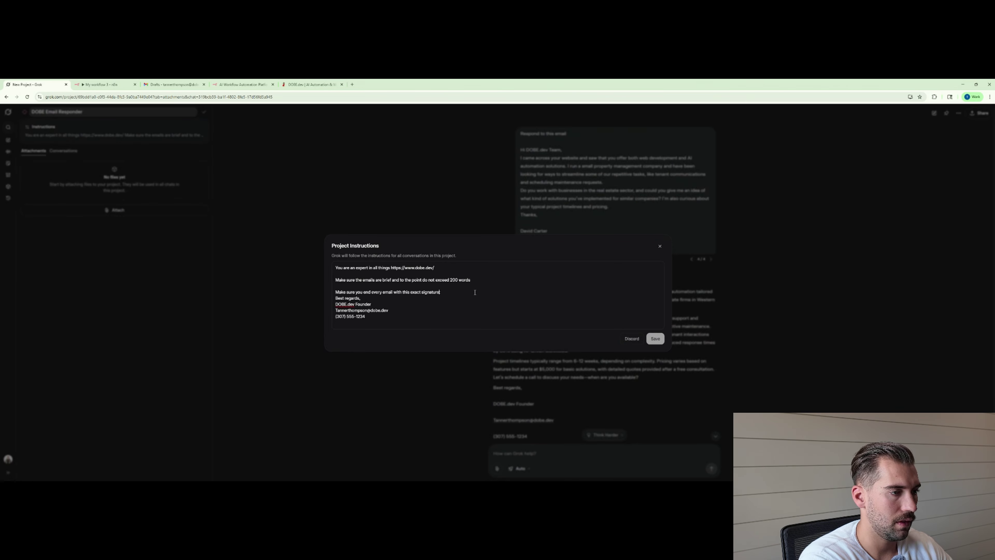
Add a no-spacing-between-signature-lines rule to the instructions, save, and regenerate the reply.
{"action": "type", "text": "mak"}
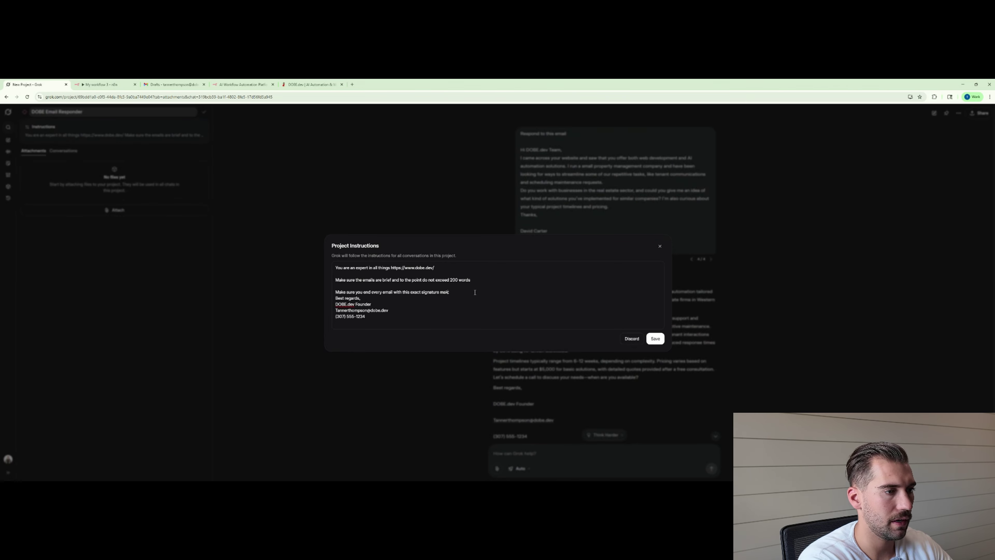
{"action": "type", "text": "e sure there is it"}
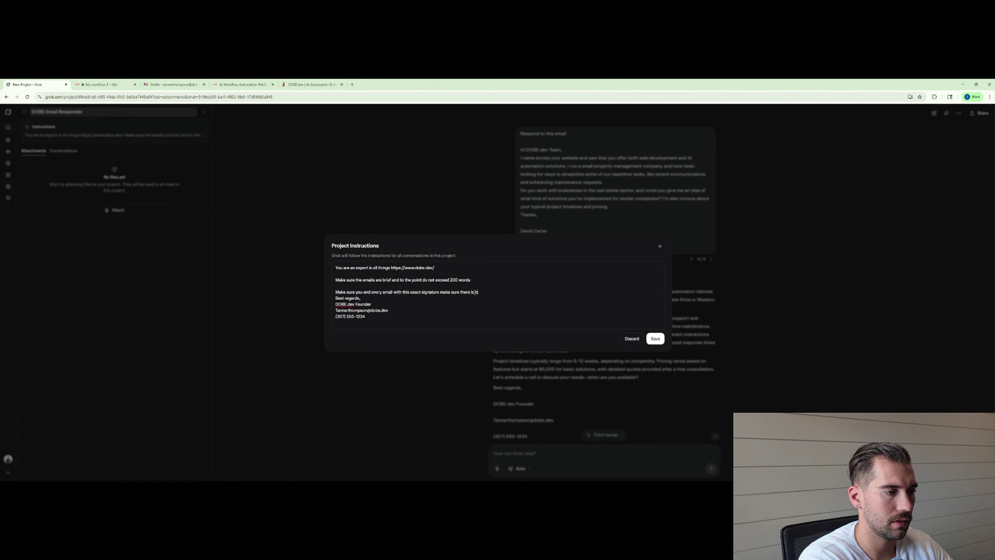
{"action": "key", "text": "BackSpace"}
{"action": "key", "text": "BackSpace"}
{"action": "type", "text": "no spacing b"}
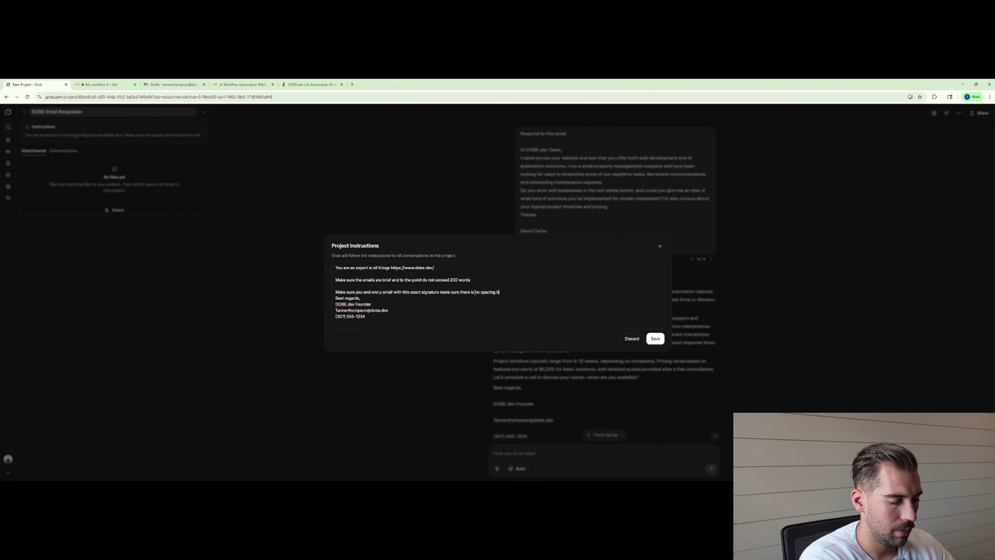
{"action": "type", "text": "etween lines"}
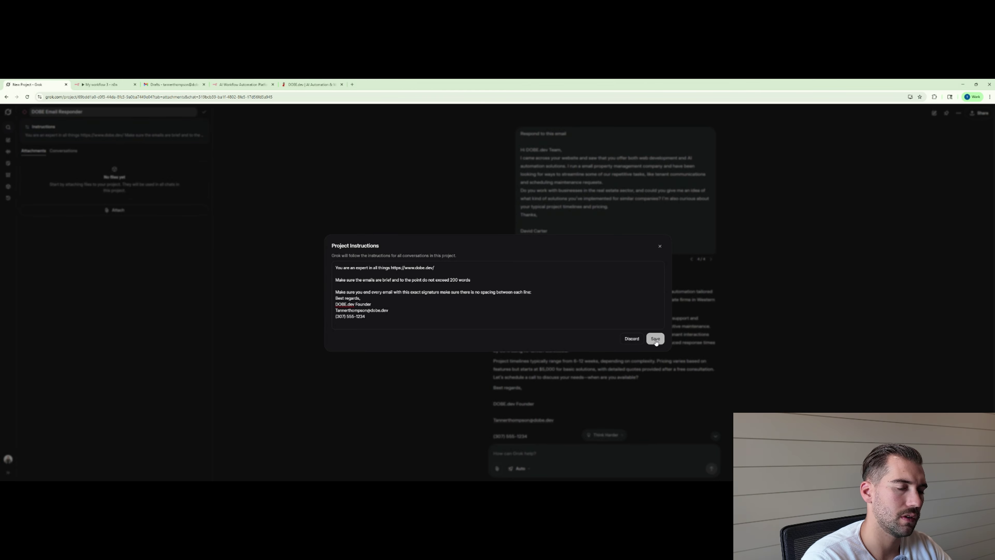
{"action": "left_click", "coordinate": [655, 338]}
{"action": "left_click", "coordinate": [672, 258]}
{"action": "left_click", "coordinate": [701, 240]}
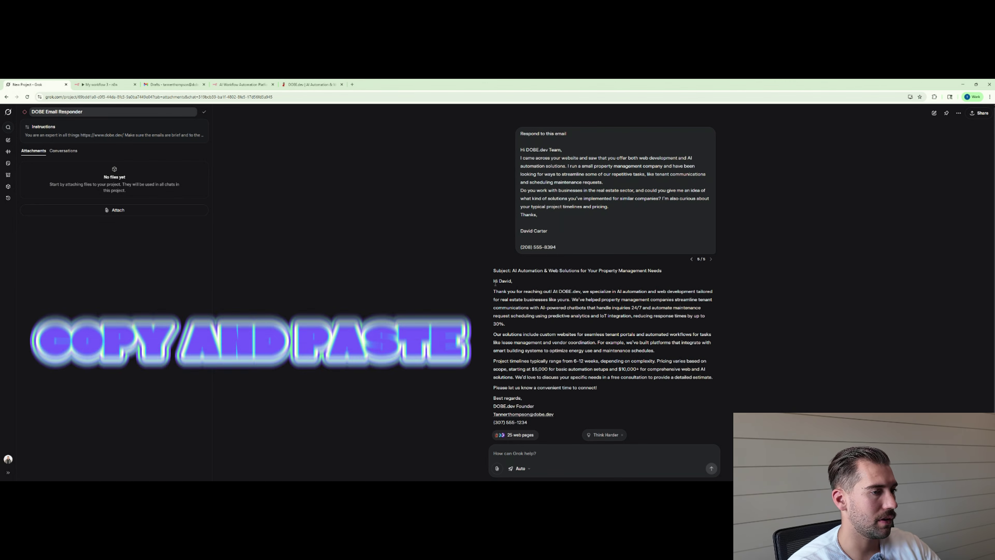
Paste Grok's full email reply into the body of a new Gmail draft.
{"action": "left_click_drag", "start_coordinate": [493, 280], "coordinate": [552, 424]}
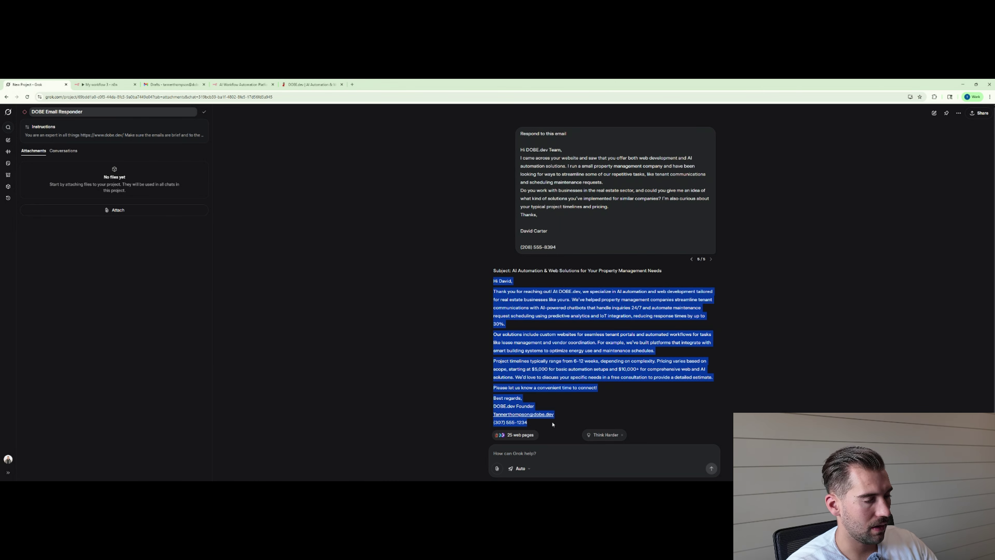
{"action": "left_click", "coordinate": [172, 84]}
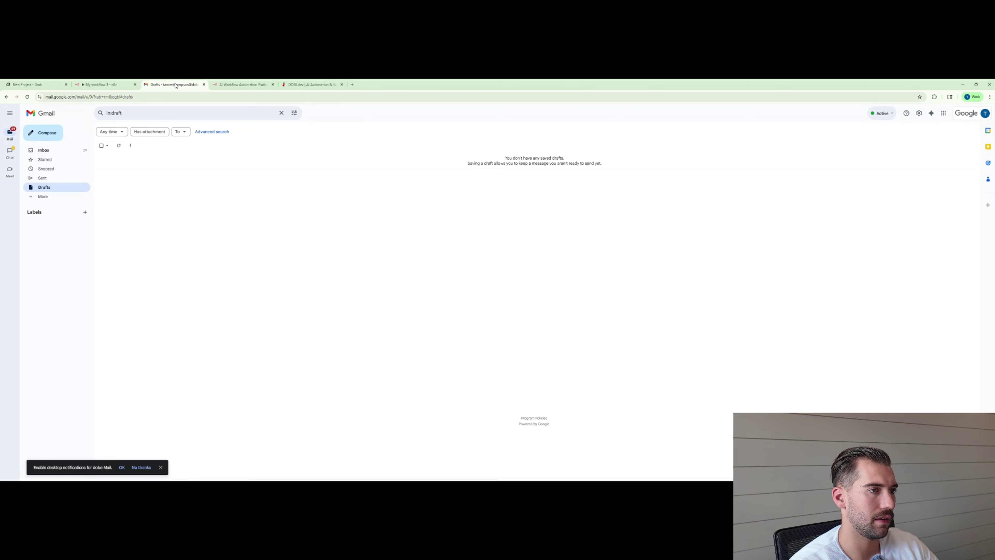
{"action": "left_click", "coordinate": [47, 133]}
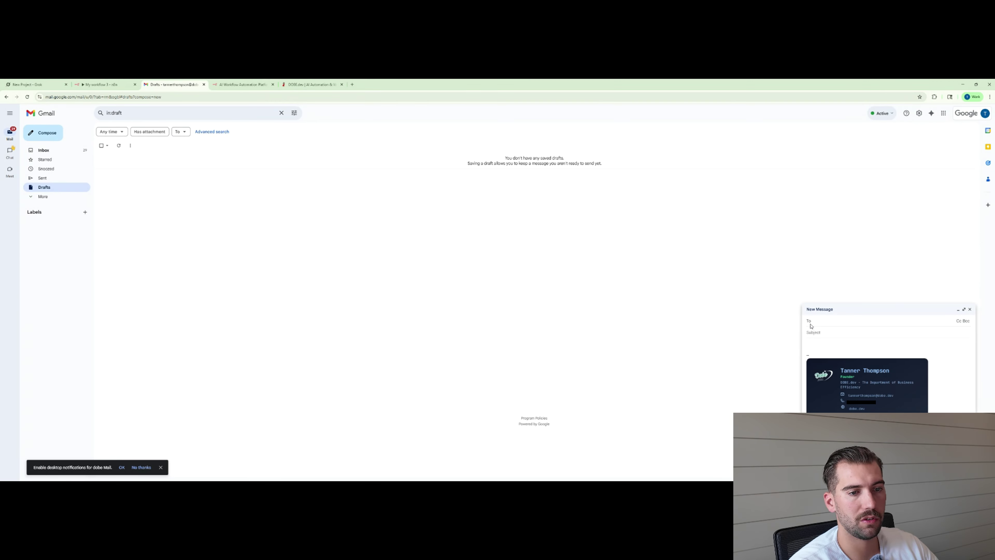
{"action": "left_click", "coordinate": [937, 408]}
{"action": "key", "text": "BackSpace"}
{"action": "key", "text": "ctrl+v"}
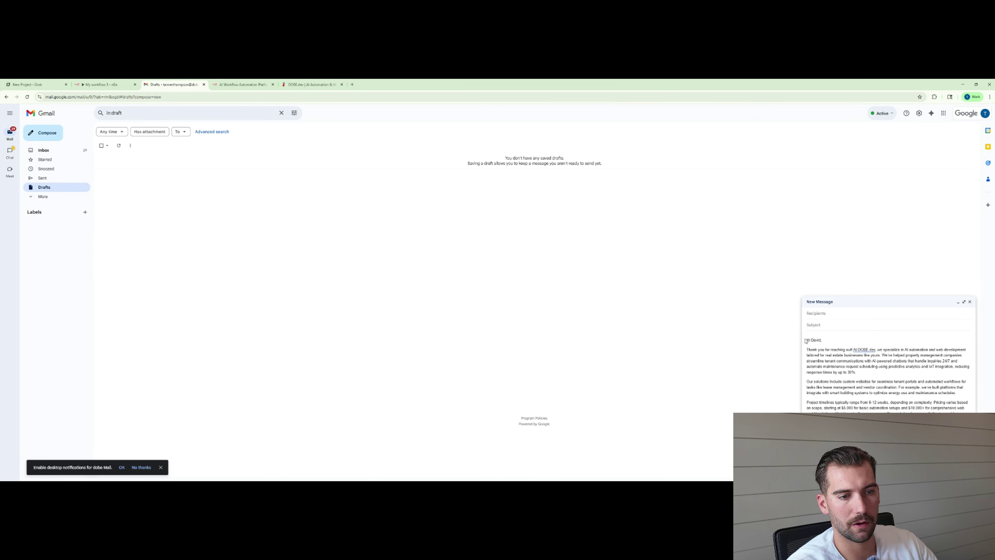
Fill the draft's subject with 'AI Automation & Web Solutions for Your Property Management Needs'.
{"action": "key", "text": "ctrl+1"}
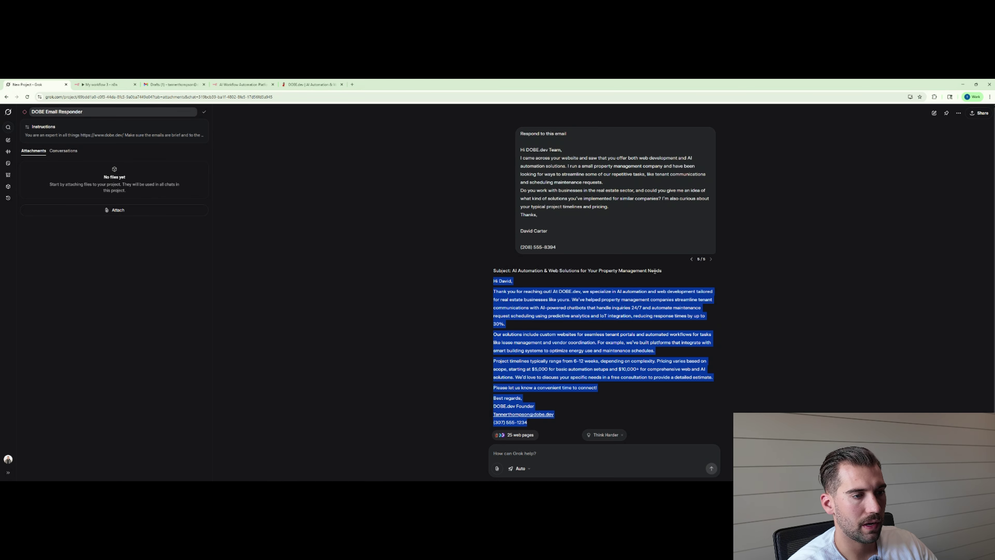
{"action": "left_click_drag", "start_coordinate": [665, 270], "coordinate": [484, 270]}
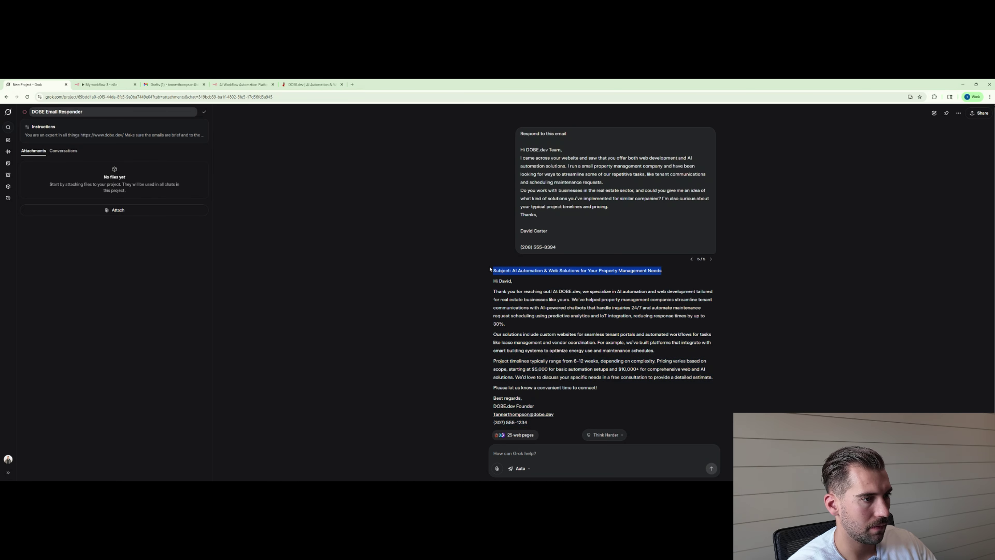
{"action": "key", "text": "ctrl+c"}
{"action": "key", "text": "ctrl+3"}
{"action": "left_click", "coordinate": [822, 323]}
{"action": "key", "text": "ctrl+v"}
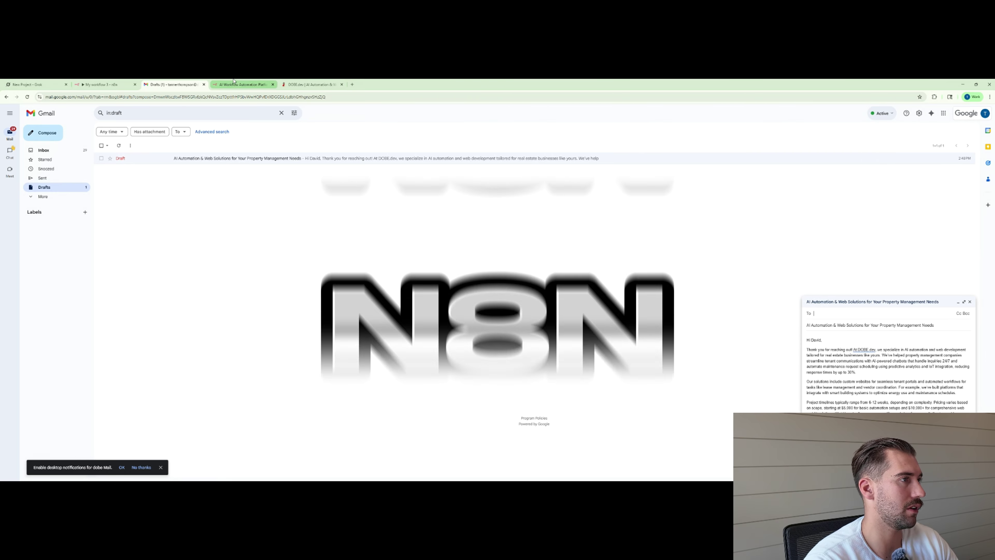
Search Google for 'n8n', open n8n.io, then return to the My workflow 3 tab.
{"action": "left_click", "coordinate": [352, 84]}
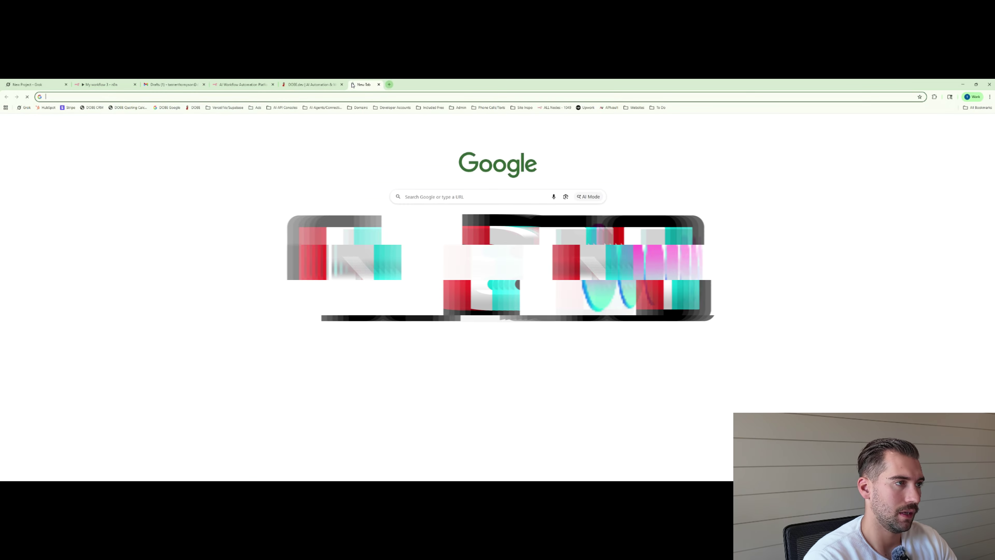
{"action": "type", "text": "n8n"}
{"action": "key", "text": "Return"}
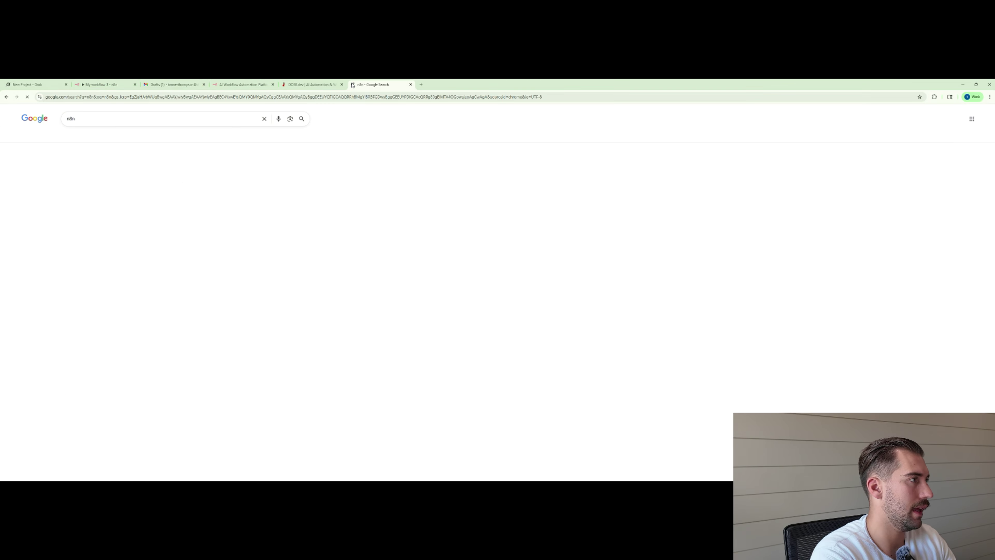
{"action": "scroll", "coordinate": [157, 274], "scroll_direction": "down", "scroll_amount": 2}
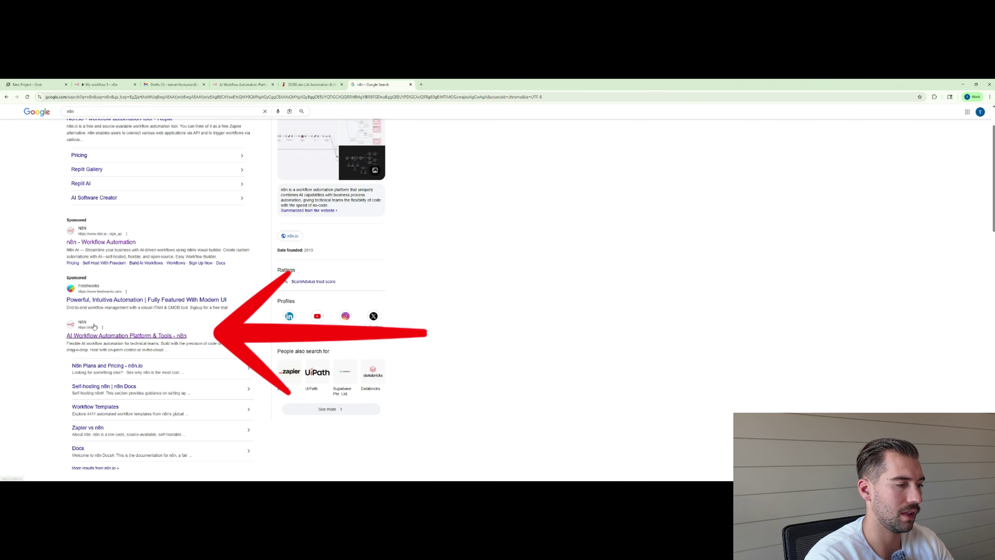
{"action": "left_click", "coordinate": [105, 336]}
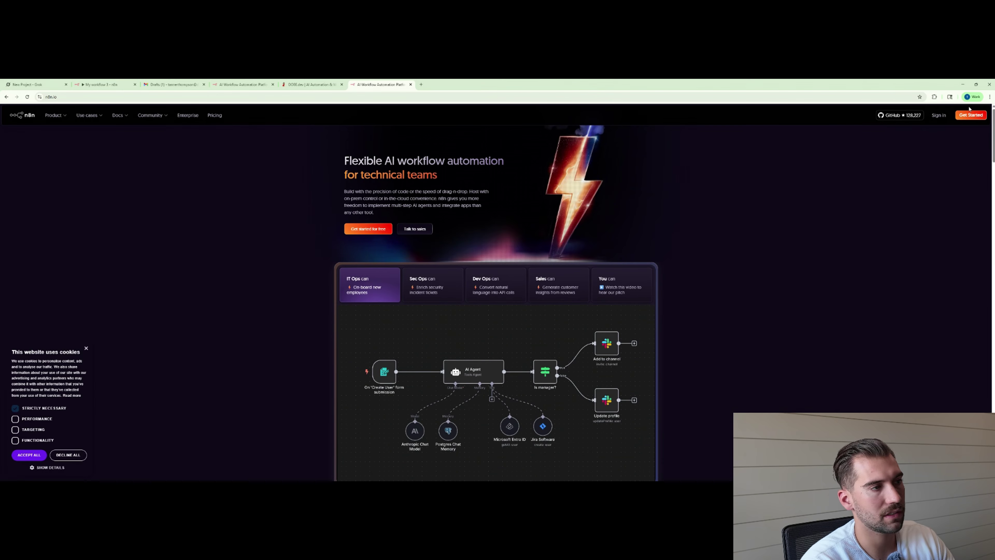
{"action": "left_click", "coordinate": [105, 82]}
Discard the current workflow, create the new empty 'My workflow 4', and show its trigger choices.
{"action": "left_click", "coordinate": [16, 139]}
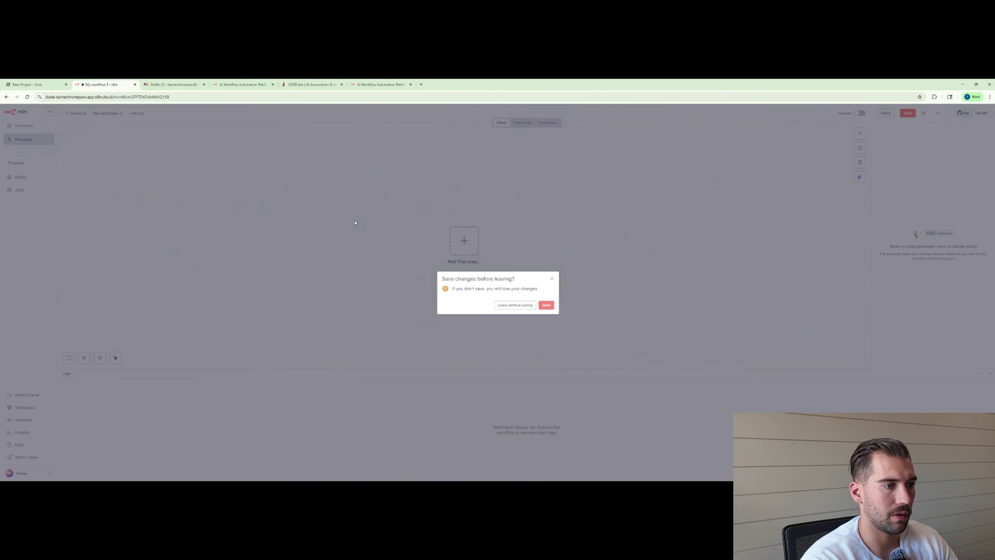
{"action": "left_click", "coordinate": [510, 305]}
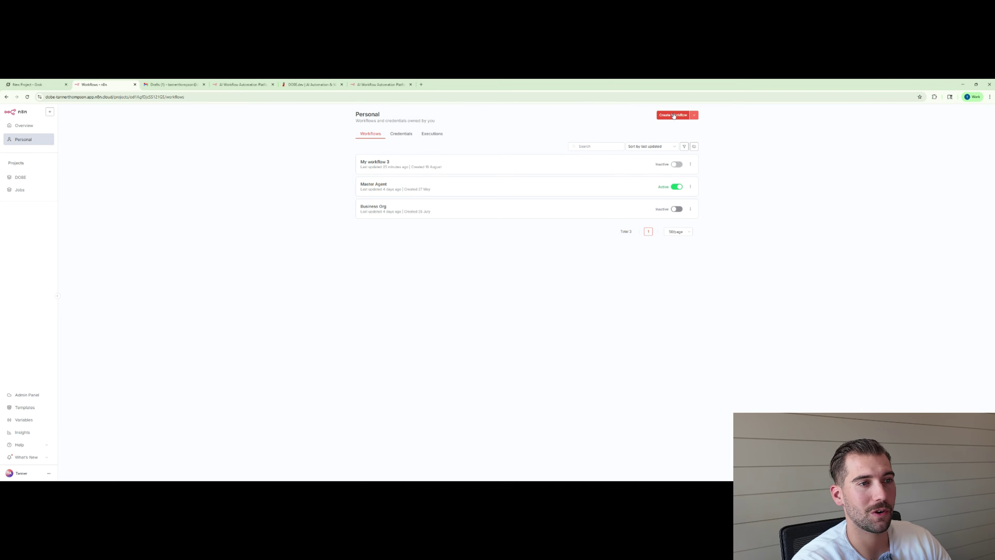
{"action": "left_click", "coordinate": [674, 115]}
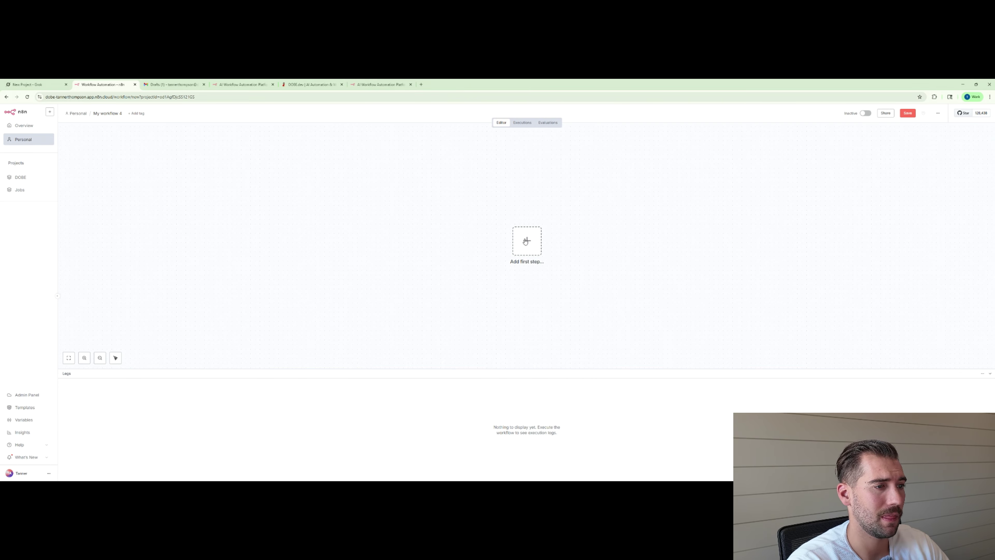
{"action": "left_click", "coordinate": [527, 240]}
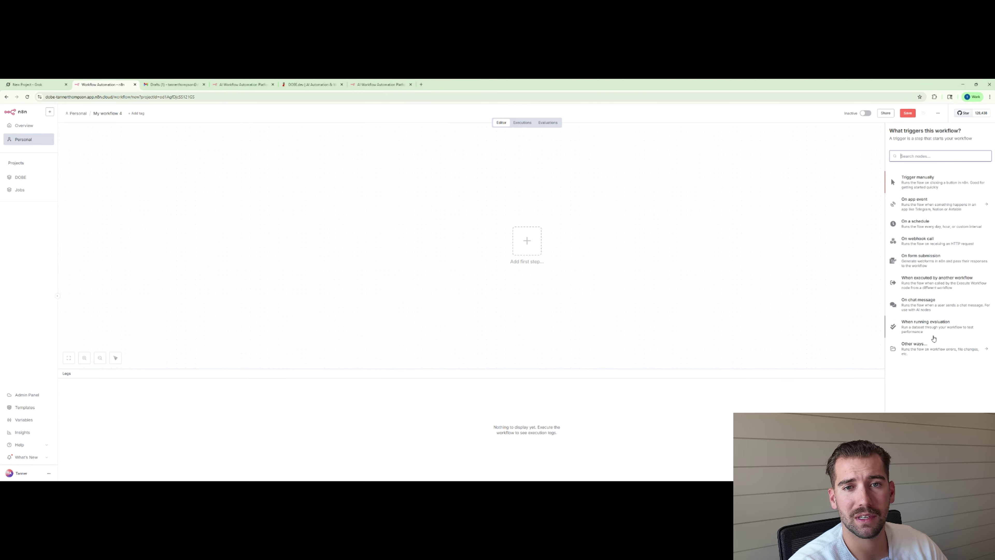
Add the On chat message trigger, test it by sending 'hello', then reset the chat session.
{"action": "left_click", "coordinate": [923, 306]}
{"action": "left_click", "coordinate": [274, 114]}
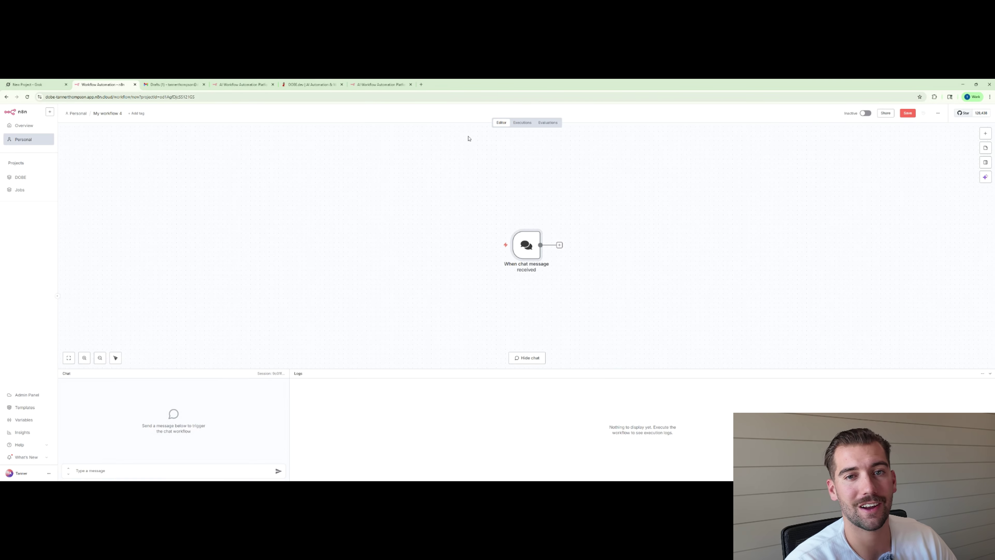
{"action": "mouse_move", "coordinate": [535, 226]}
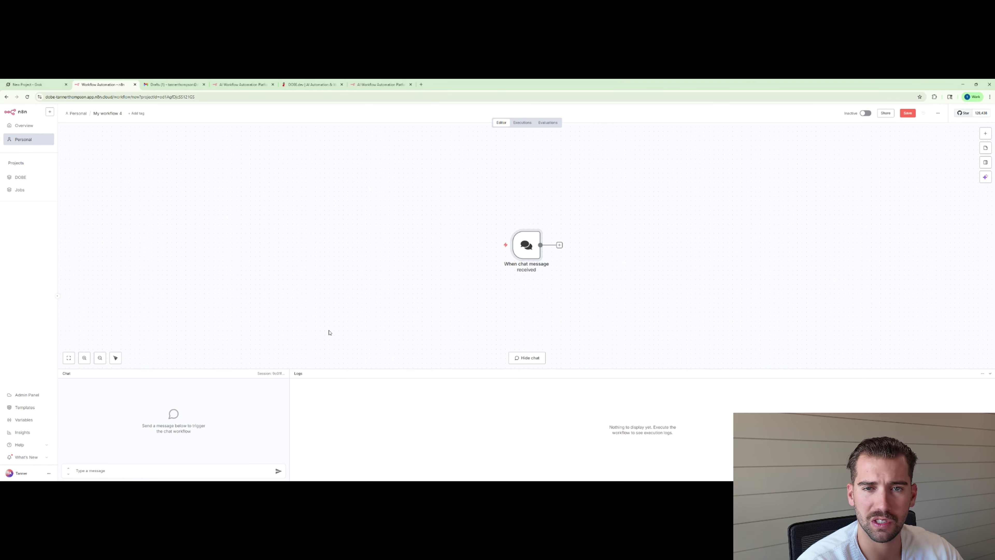
{"action": "left_click", "coordinate": [121, 471]}
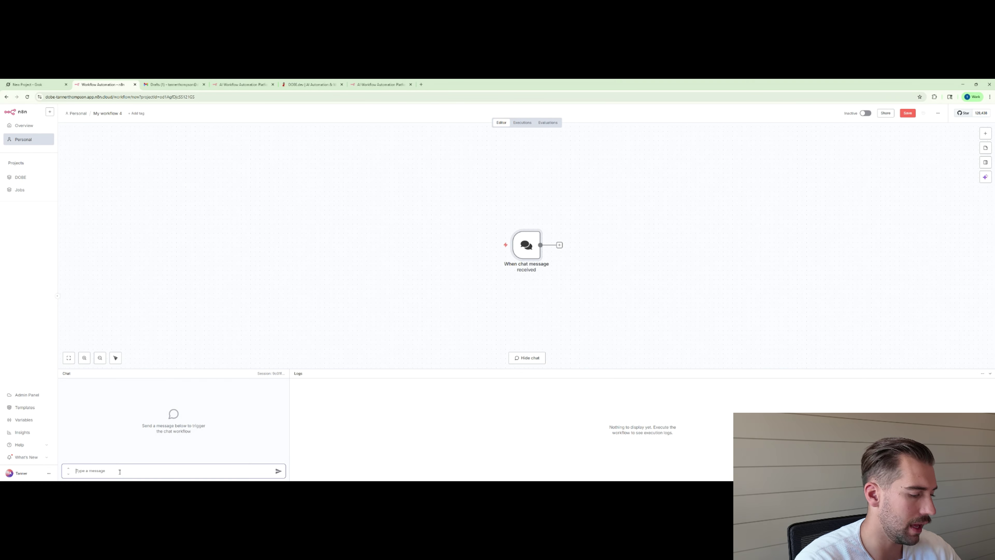
{"action": "type", "text": "hello"}
{"action": "key", "text": "Return"}
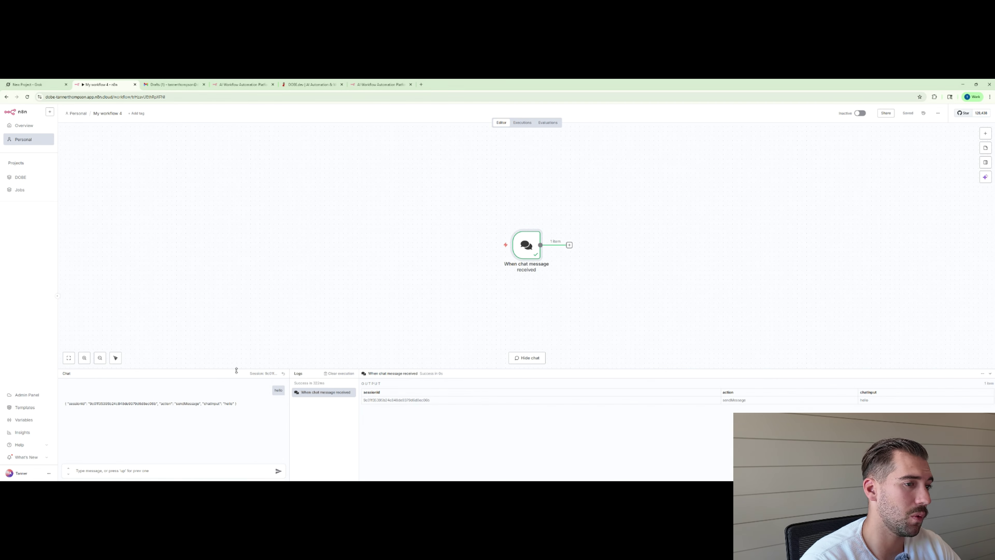
{"action": "left_click", "coordinate": [283, 373]}
{"action": "left_click", "coordinate": [559, 245]}
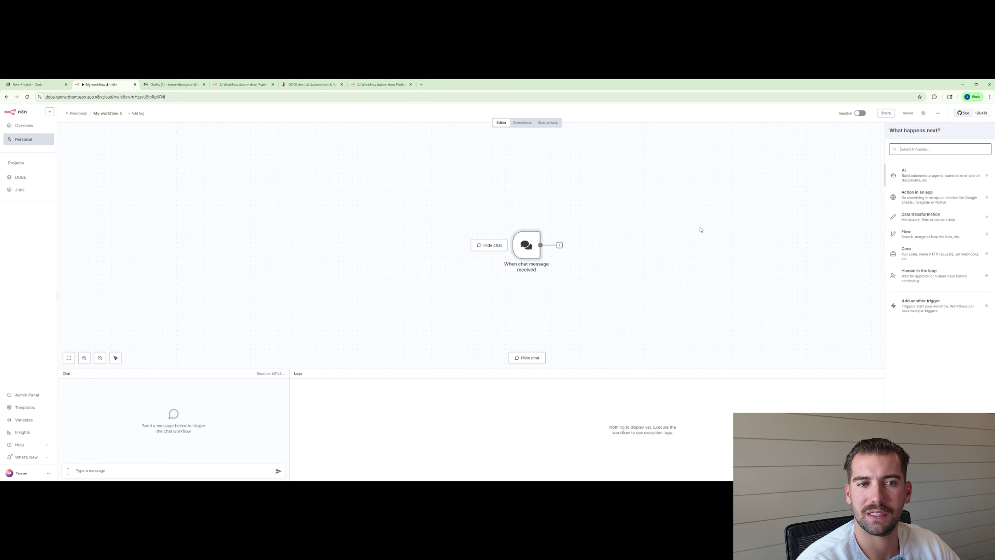
Add an AI Agent node from the AI category after the chat trigger.
{"action": "left_click", "coordinate": [917, 173]}
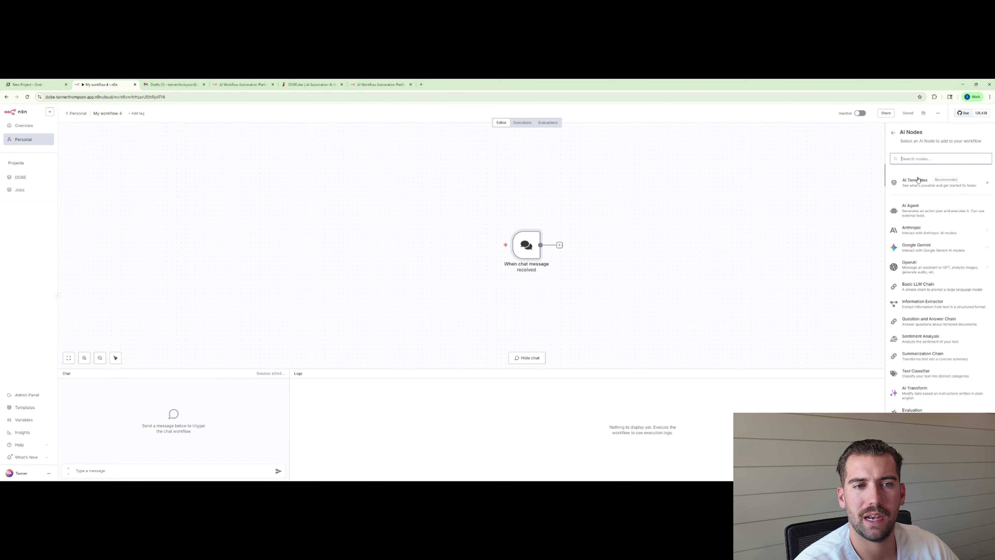
{"action": "left_click", "coordinate": [895, 133]}
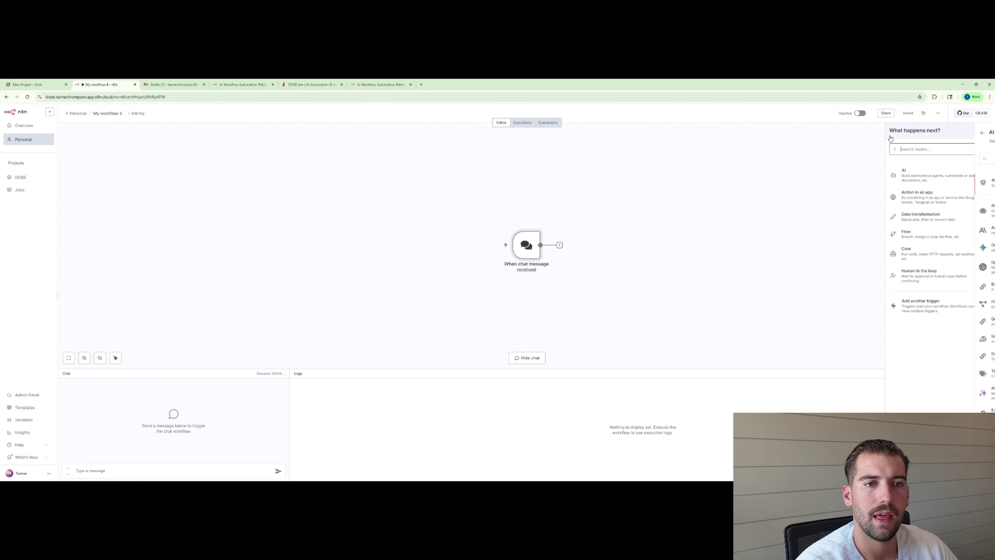
{"action": "left_click", "coordinate": [920, 181]}
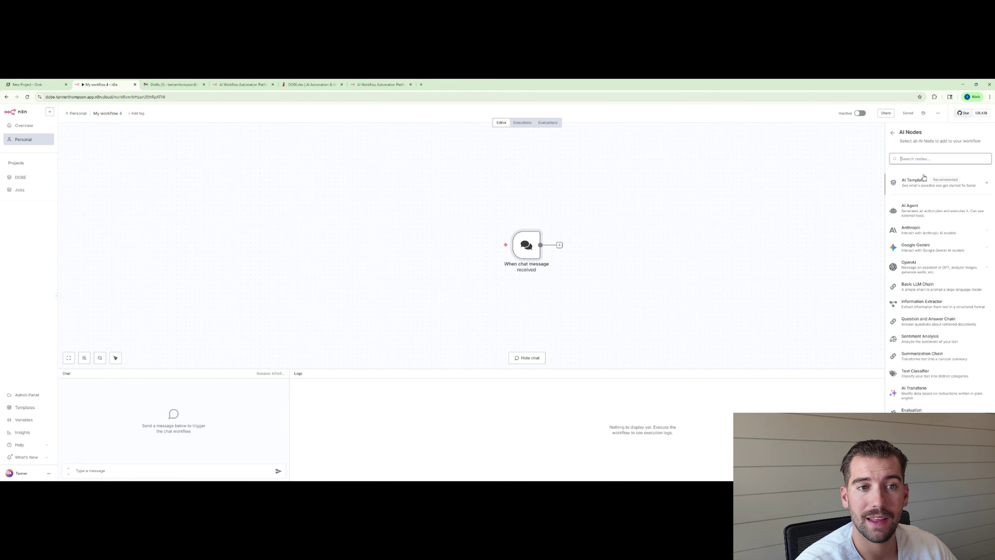
{"action": "left_click", "coordinate": [922, 214]}
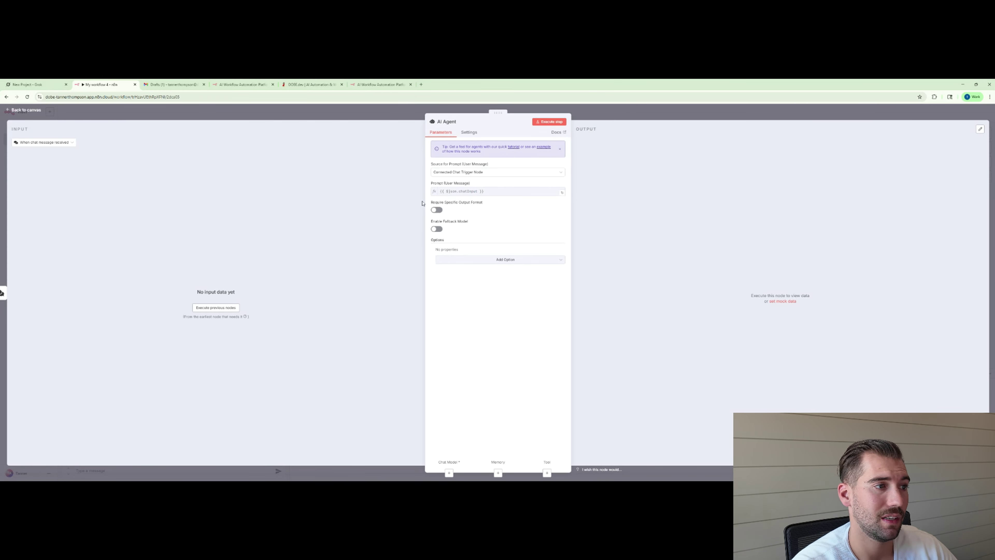
{"action": "left_click", "coordinate": [371, 117]}
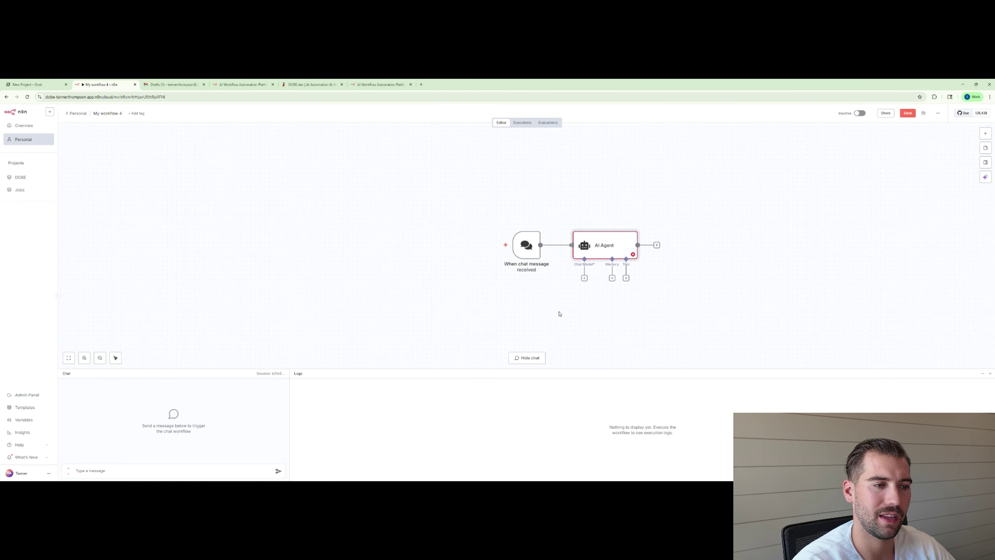
{"action": "left_click", "coordinate": [584, 277]}
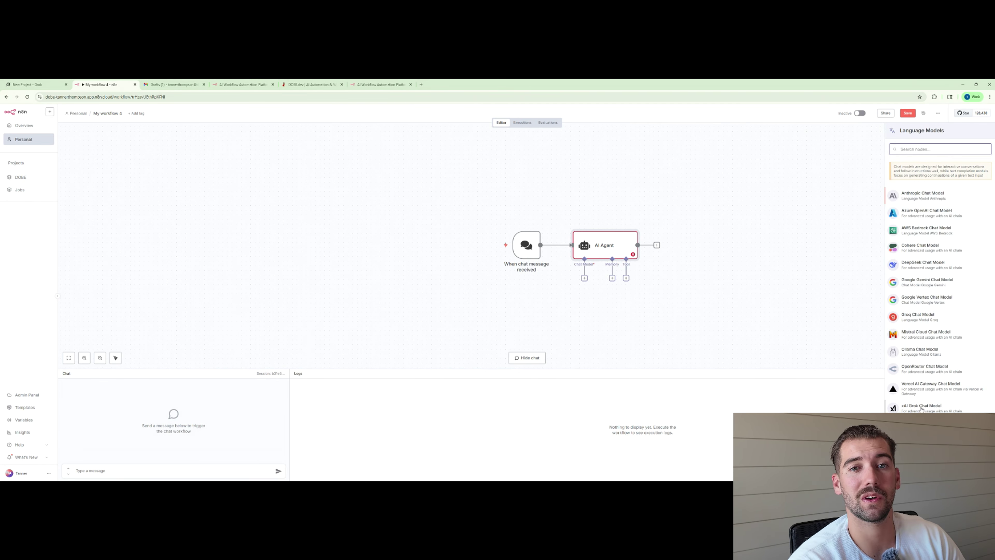
Attach the xAI Grok Chat Model with the existing credential and the grok-4-0709 model.
{"action": "left_click", "coordinate": [922, 408]}
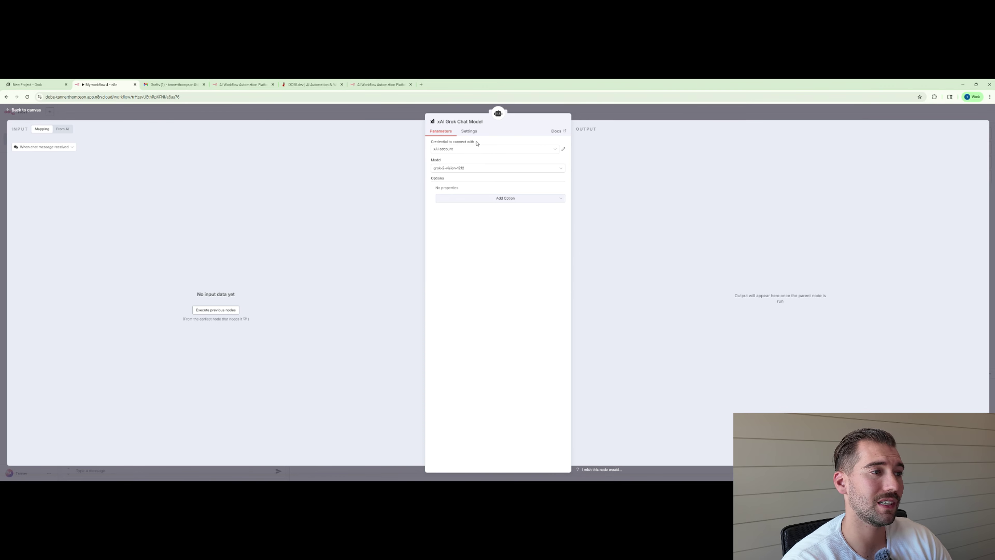
{"action": "left_click", "coordinate": [479, 152]}
{"action": "left_click", "coordinate": [478, 153]}
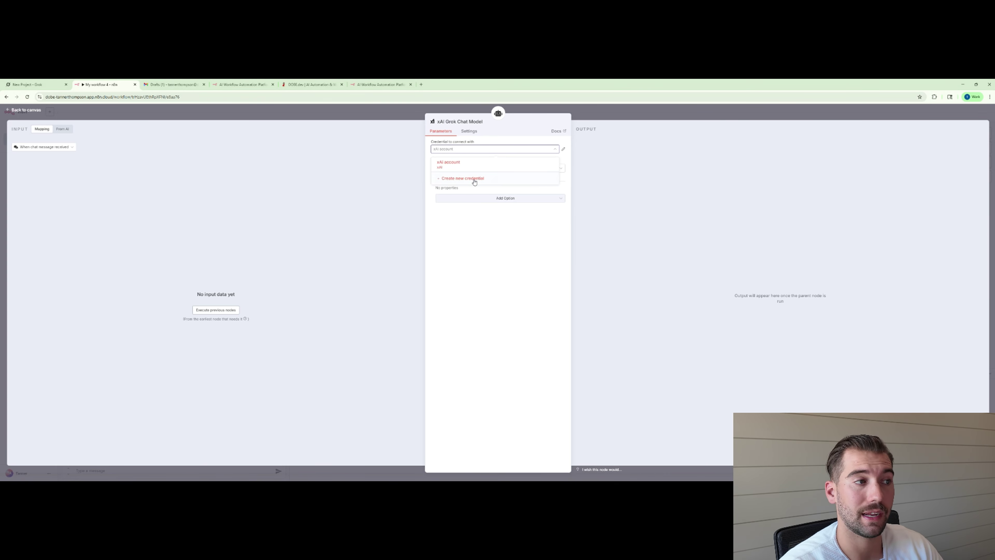
{"action": "left_click", "coordinate": [496, 167]}
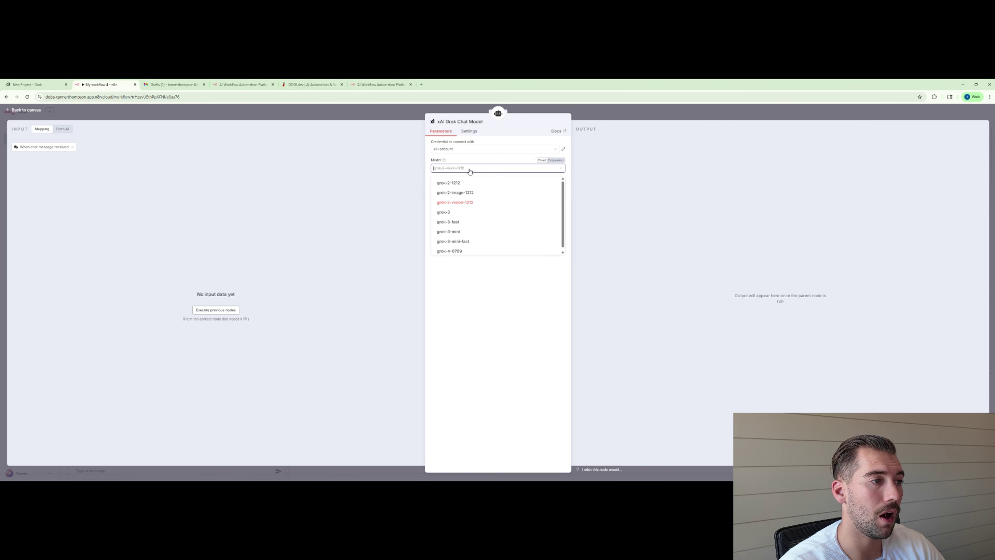
{"action": "left_click", "coordinate": [457, 249]}
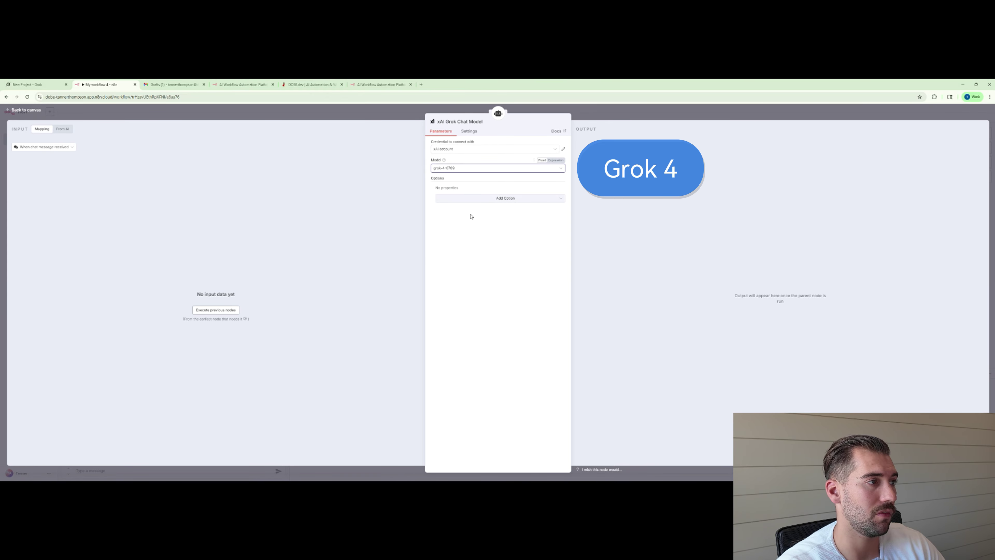
{"action": "left_click", "coordinate": [356, 110]}
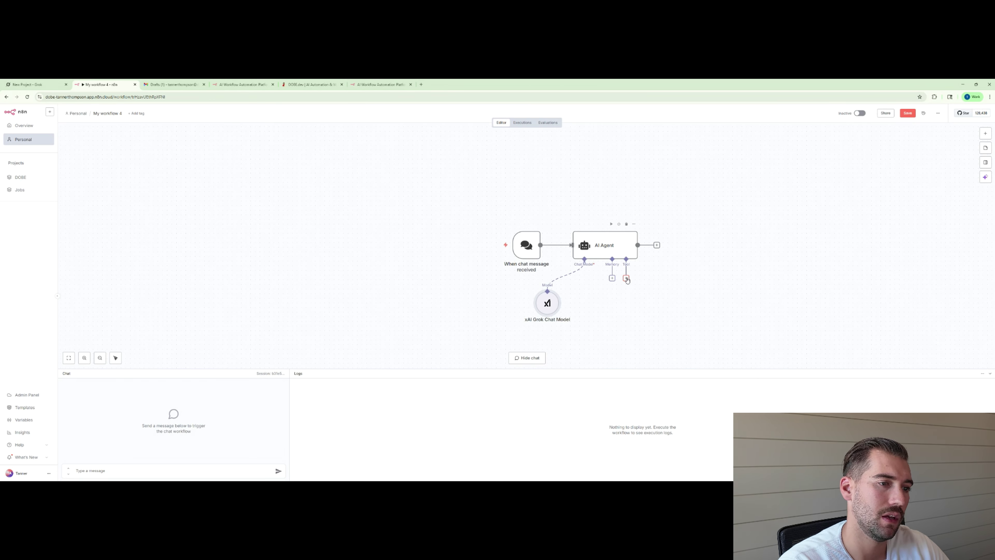
Add a Gmail Tool to the AI Agent using the existing Gmail account credential.
{"action": "left_click", "coordinate": [627, 278]}
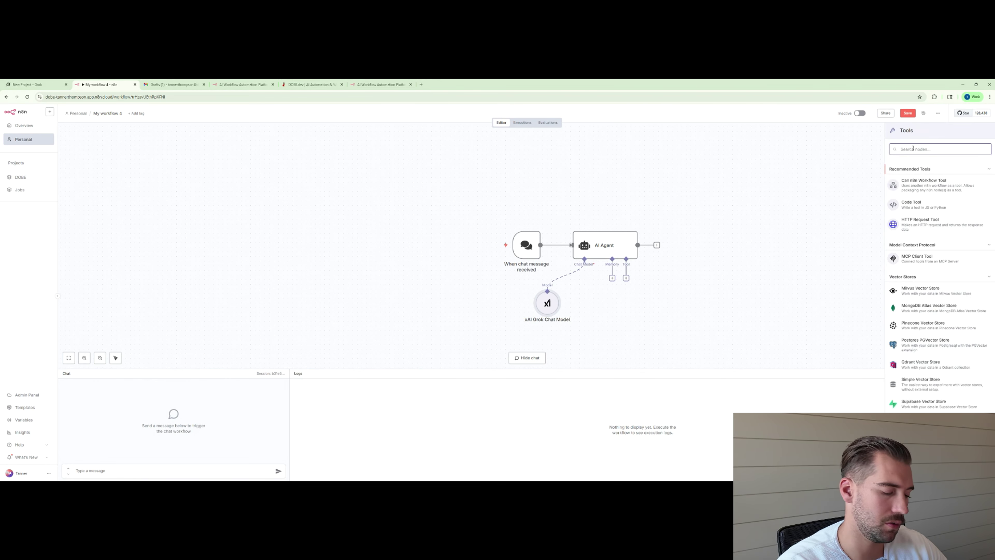
{"action": "type", "text": "gma"}
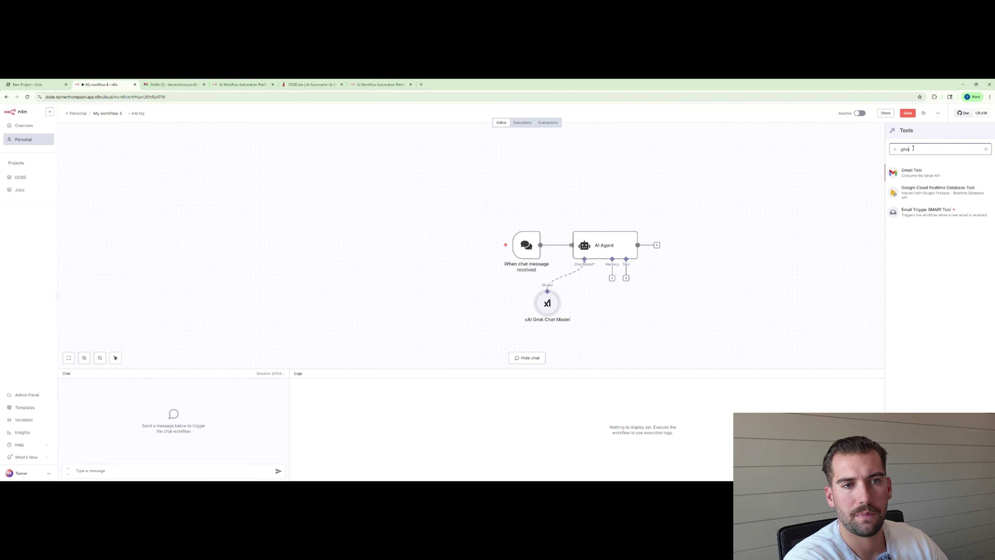
{"action": "key", "text": "Return"}
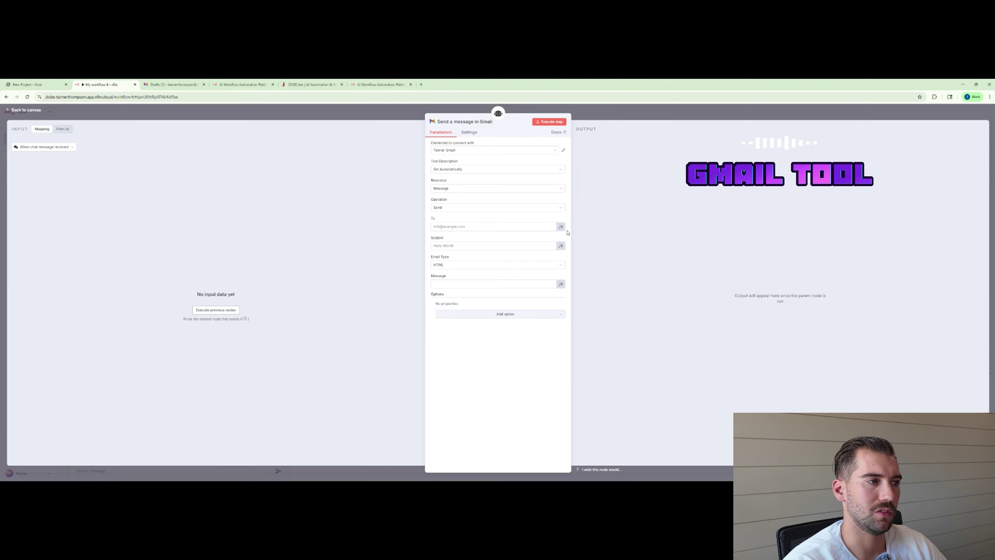
{"action": "left_click", "coordinate": [447, 150]}
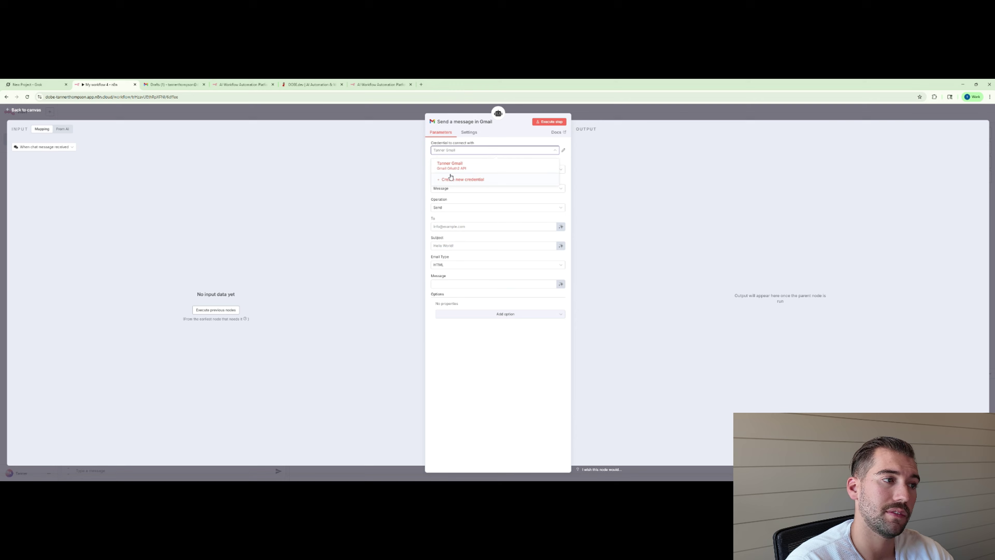
{"action": "left_click", "coordinate": [462, 166]}
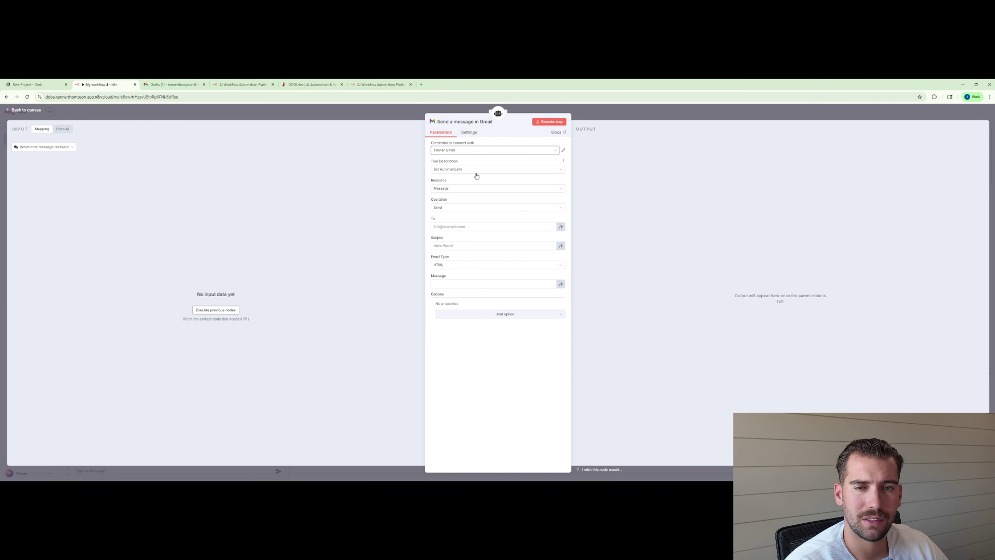
Set the Gmail tool to Draft > Create, with Subject and Message defined by the model.
{"action": "left_click", "coordinate": [456, 188]}
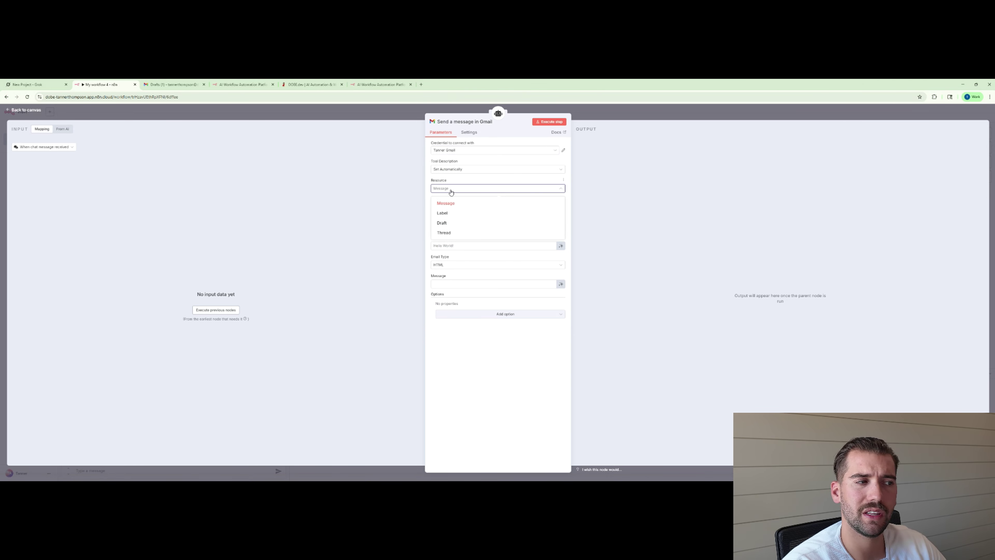
{"action": "left_click", "coordinate": [442, 222]}
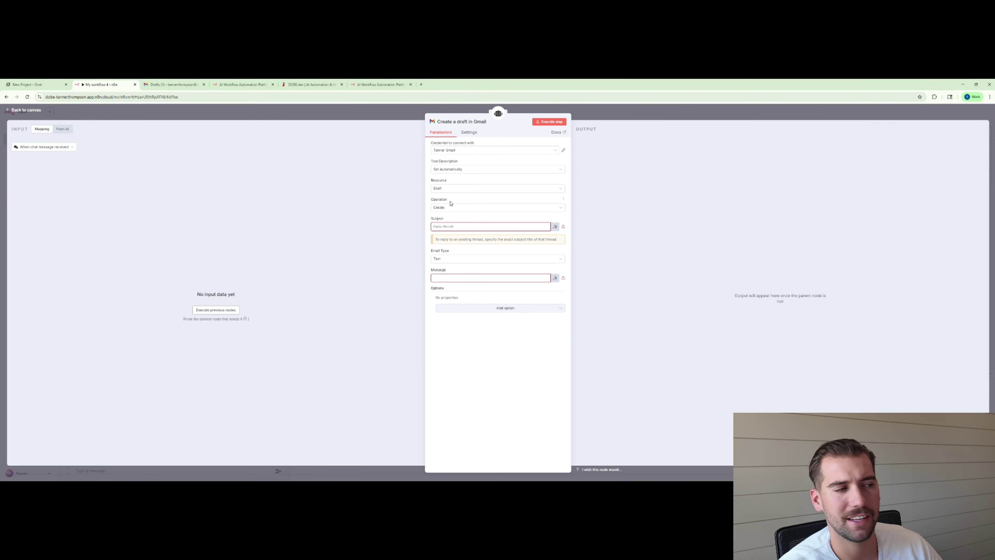
{"action": "left_click", "coordinate": [451, 207]}
{"action": "left_click", "coordinate": [452, 222]}
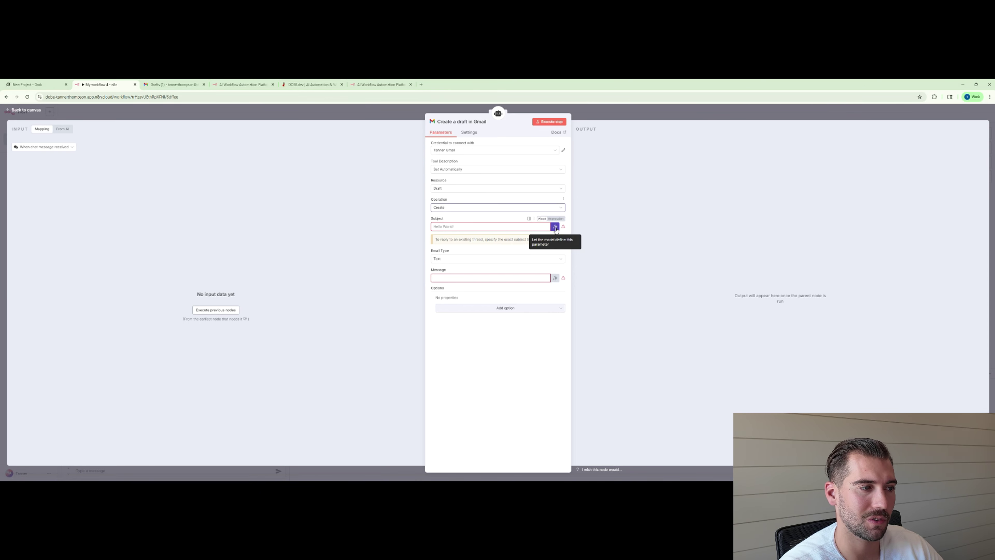
{"action": "left_click", "coordinate": [555, 227]}
{"action": "left_click", "coordinate": [555, 285]}
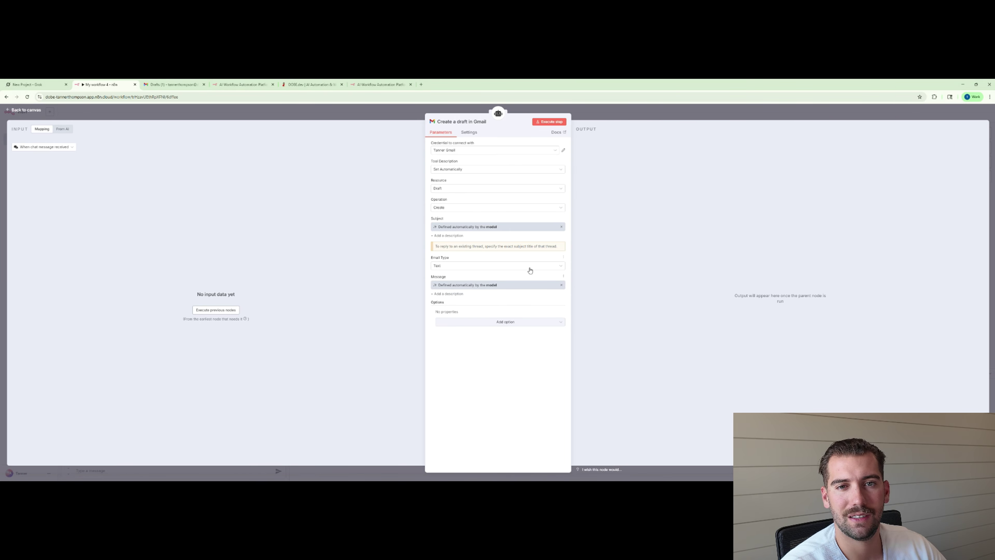
{"action": "left_click", "coordinate": [361, 109]}
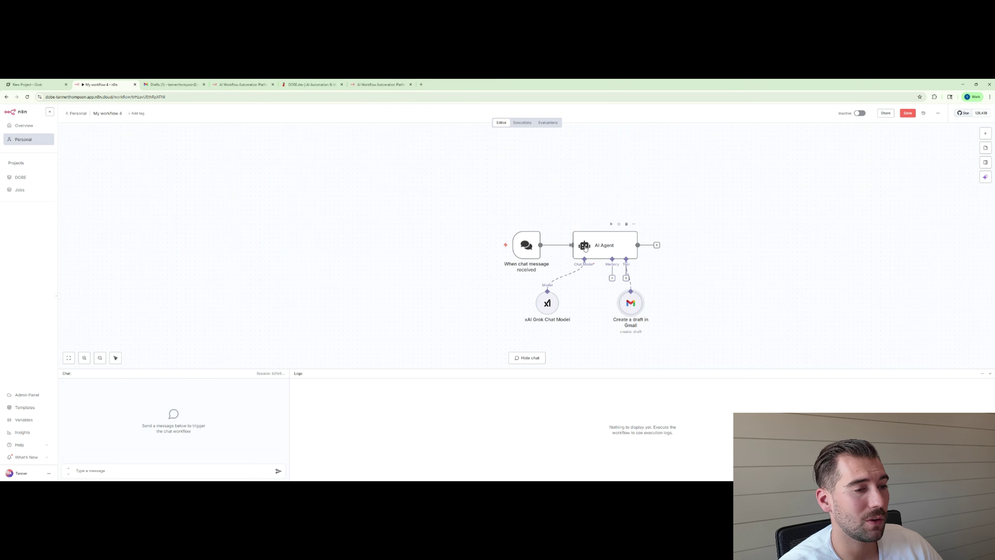
Copy the full project instructions text from the Grok project.
{"action": "double_click", "coordinate": [603, 245]}
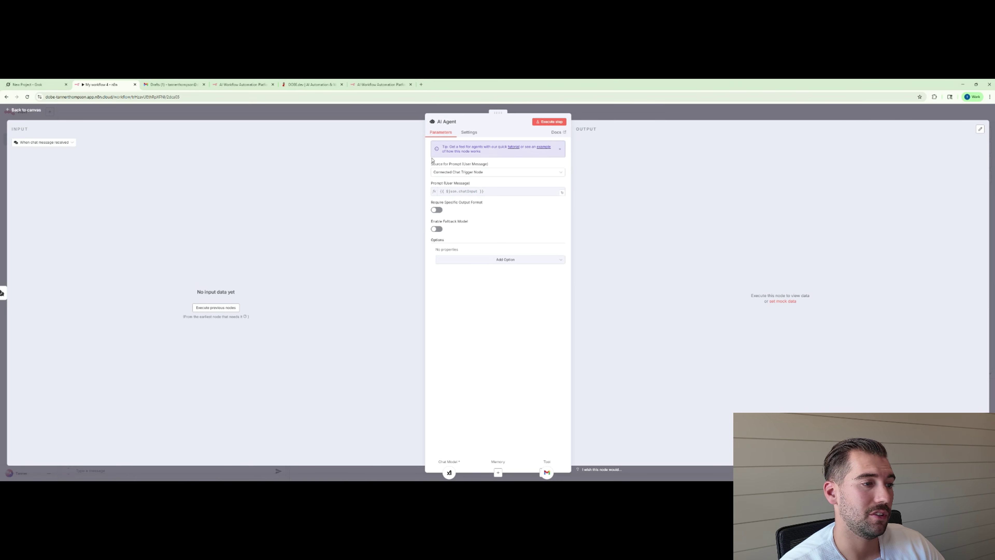
{"action": "key", "text": "ctrl+1"}
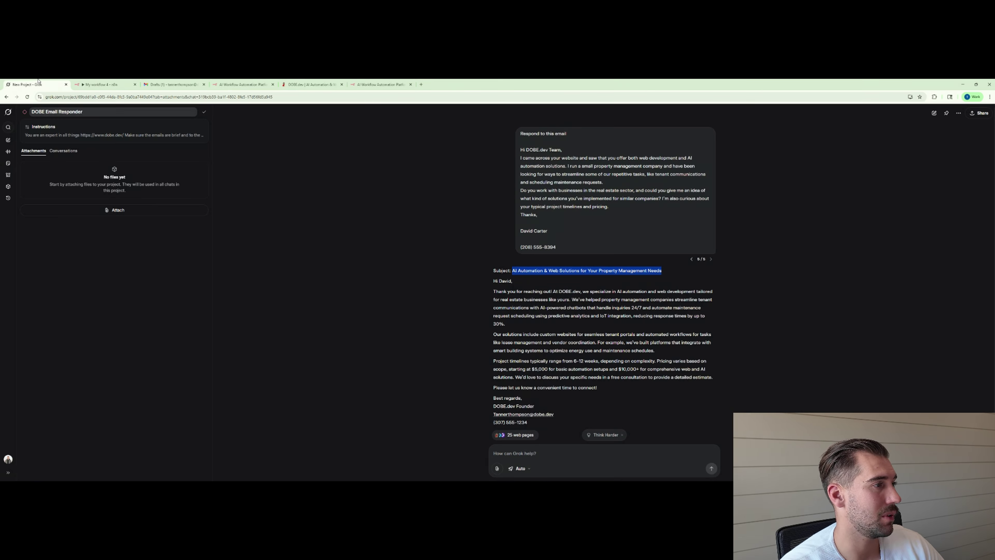
{"action": "left_click", "coordinate": [378, 283]}
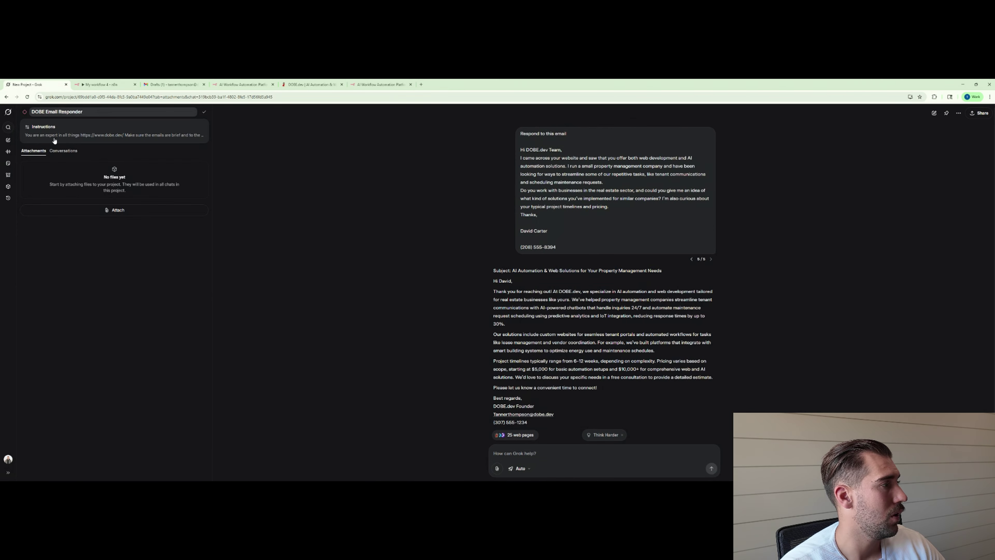
{"action": "left_click", "coordinate": [72, 135]}
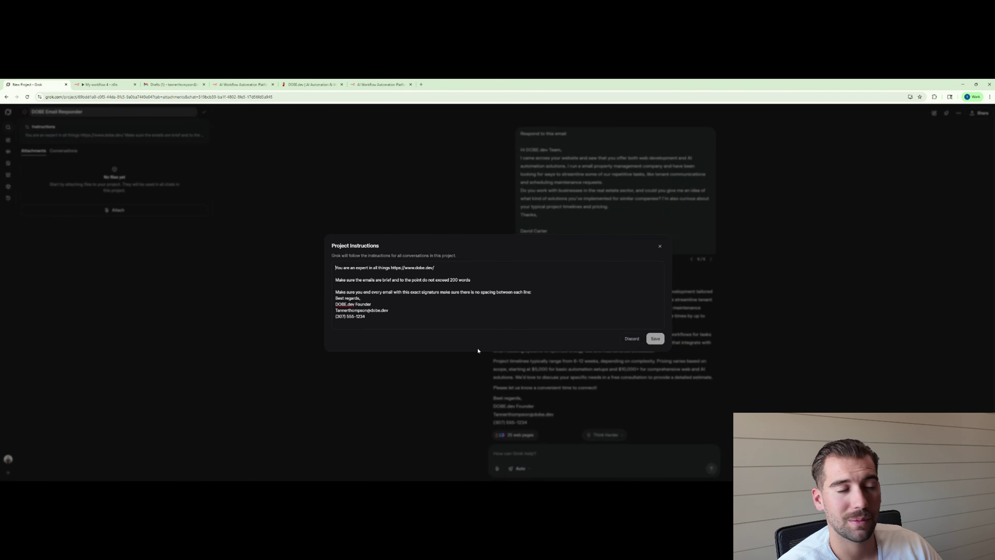
{"action": "left_click_drag", "start_coordinate": [395, 318], "coordinate": [250, 209]}
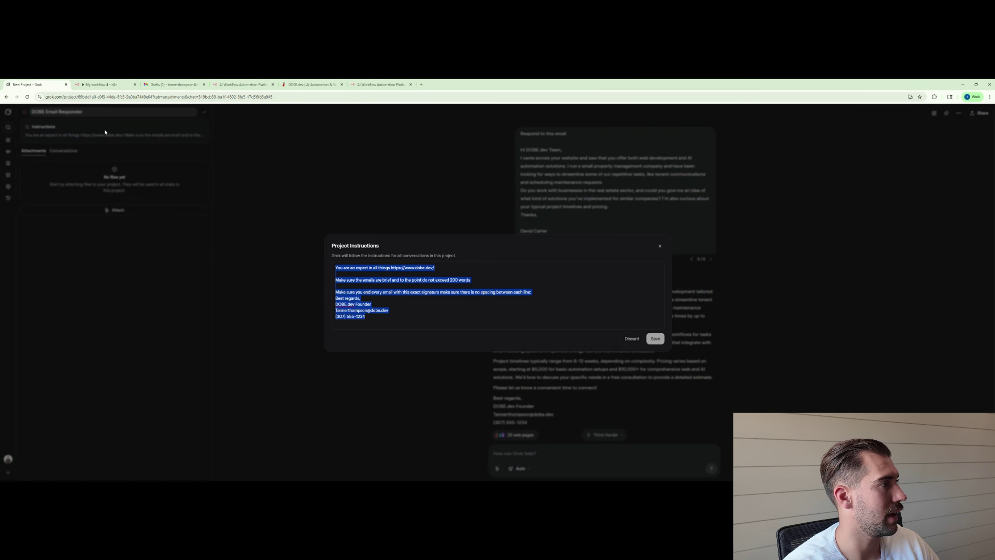
{"action": "left_click", "coordinate": [97, 82]}
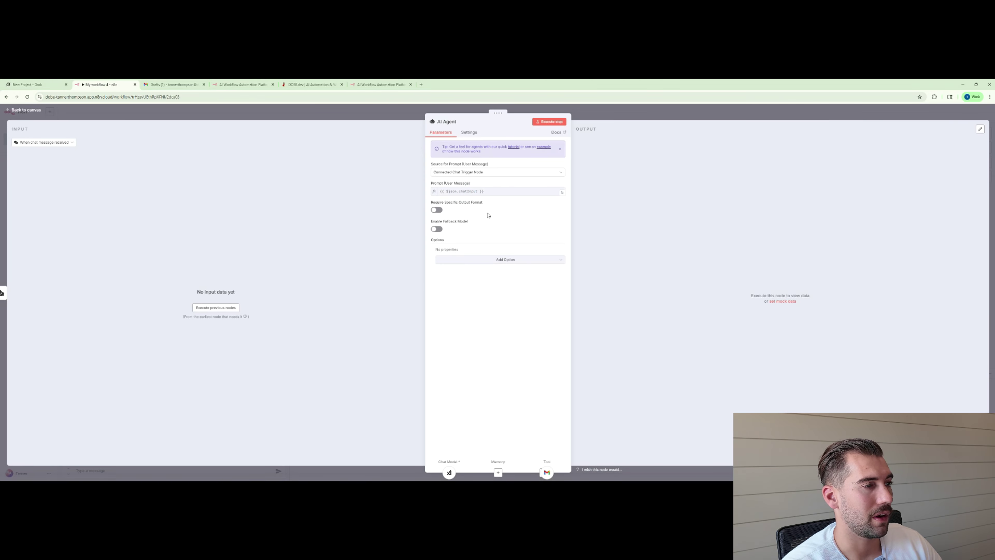
Paste the copied instructions into a new System Message option on the AI Agent.
{"action": "left_click", "coordinate": [301, 107]}
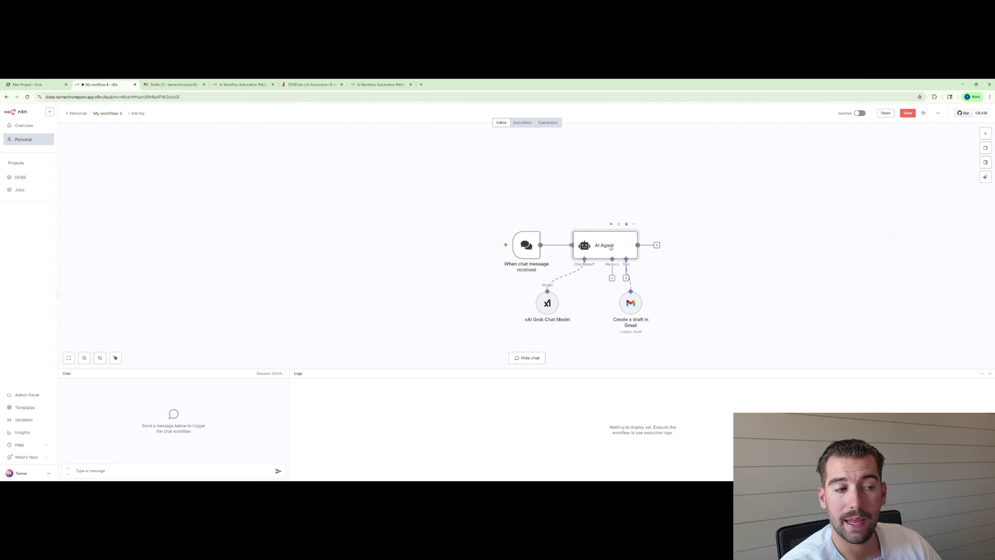
{"action": "double_click", "coordinate": [610, 247]}
{"action": "left_click", "coordinate": [474, 261]}
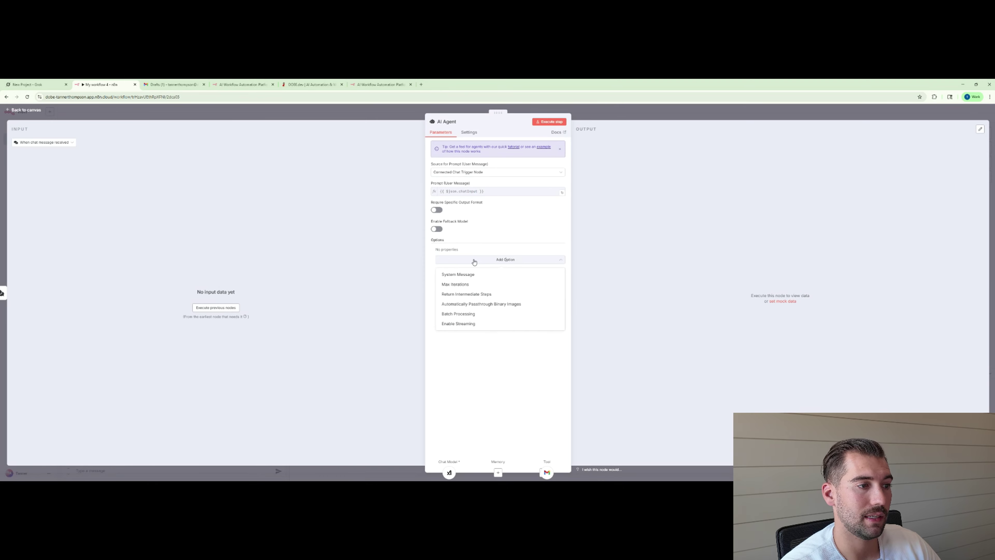
{"action": "left_click", "coordinate": [457, 274]}
{"action": "key", "text": "ctrl+a"}
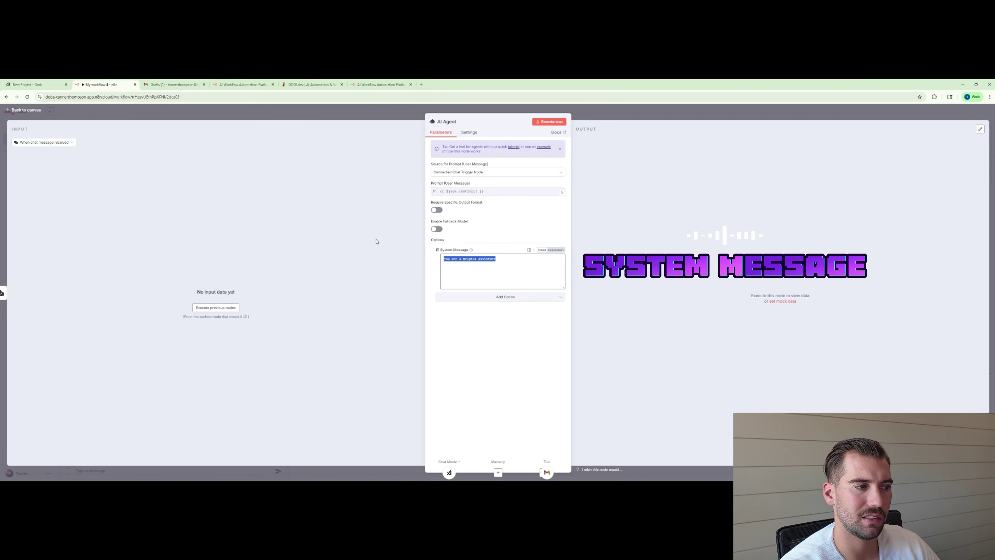
{"action": "key", "text": "ctrl+v"}
{"action": "scroll", "coordinate": [510, 274], "scroll_direction": "up", "scroll_amount": 3}
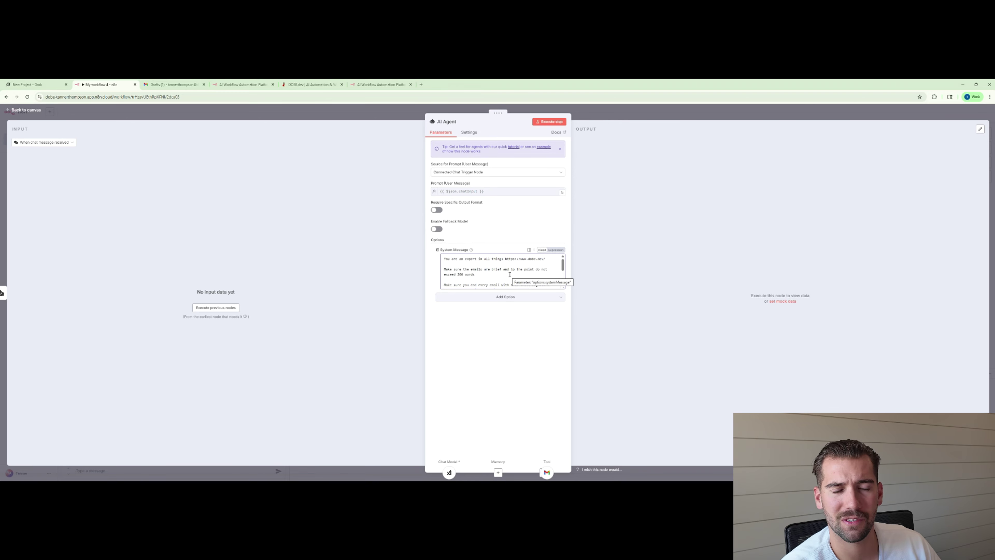
{"action": "scroll", "coordinate": [508, 273], "scroll_direction": "down", "scroll_amount": 3}
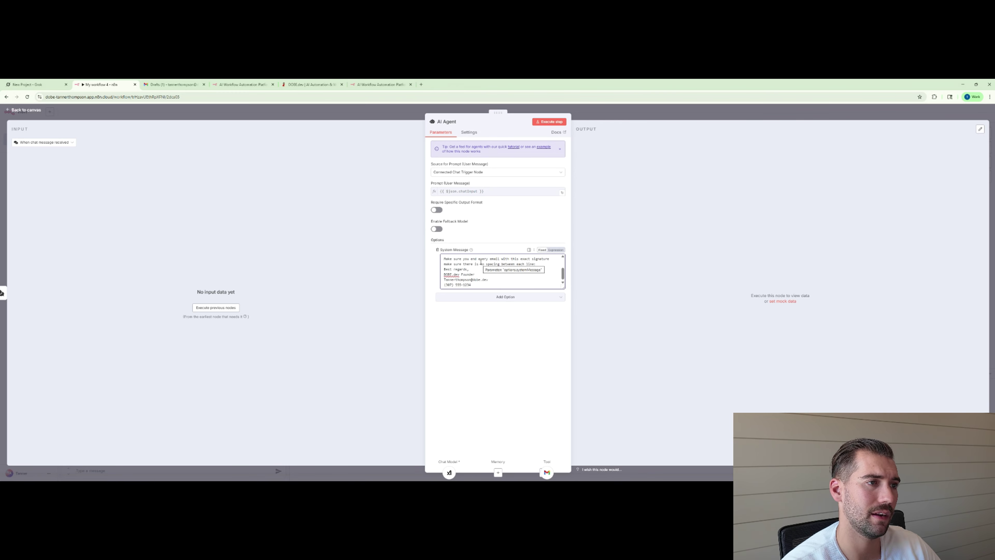
{"action": "left_click", "coordinate": [628, 111]}
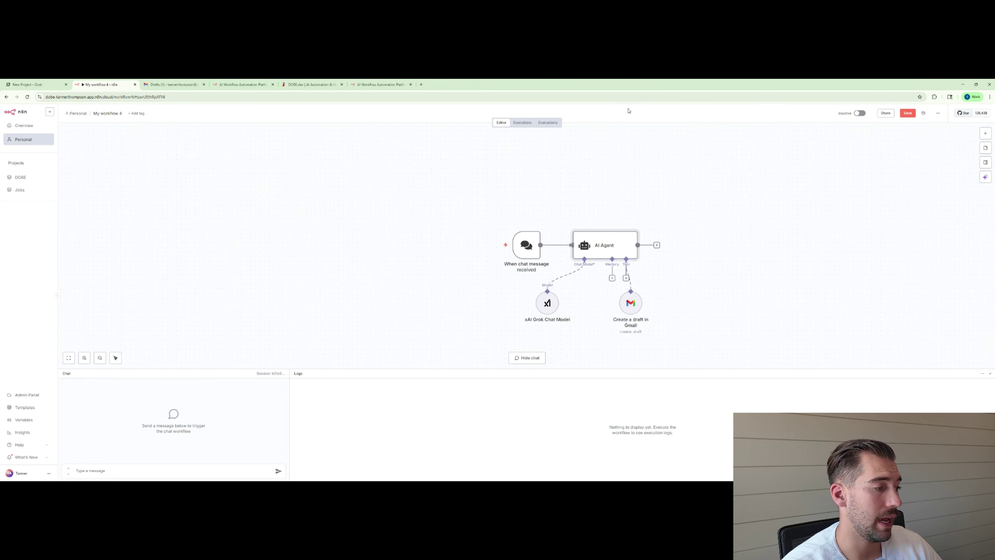
Paste the customer's email into the workflow chat and send it to run the agent.
{"action": "left_click", "coordinate": [84, 471]}
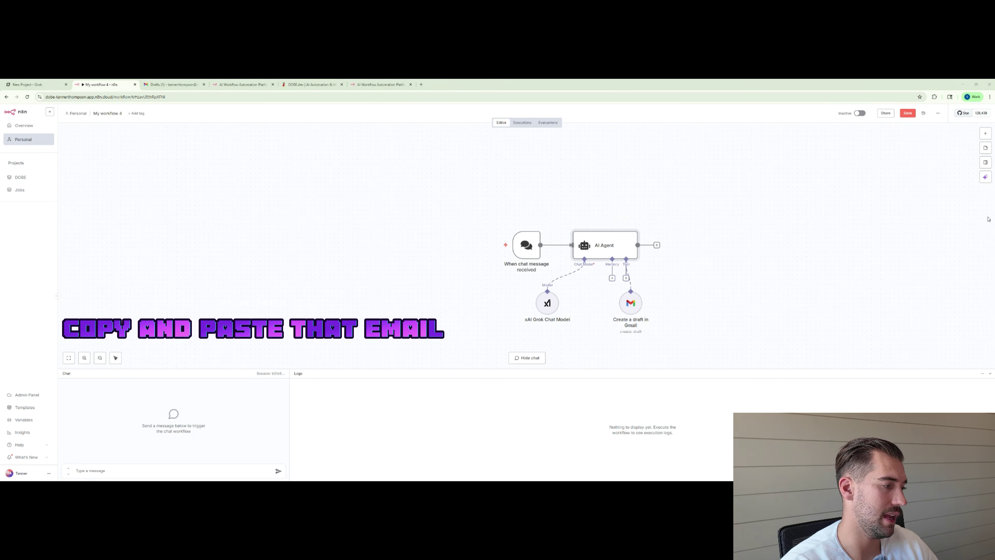
{"action": "left_click", "coordinate": [93, 474]}
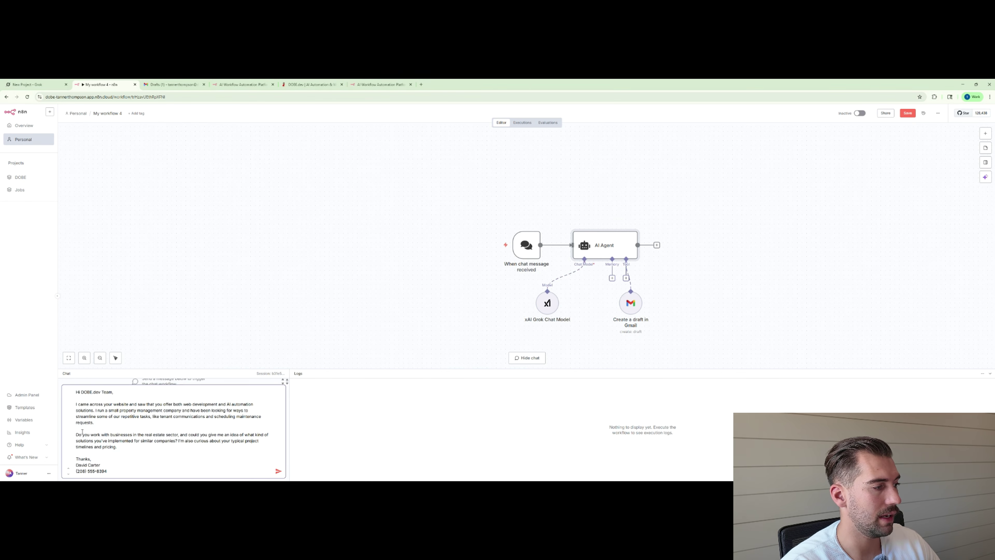
{"action": "left_click", "coordinate": [278, 470]}
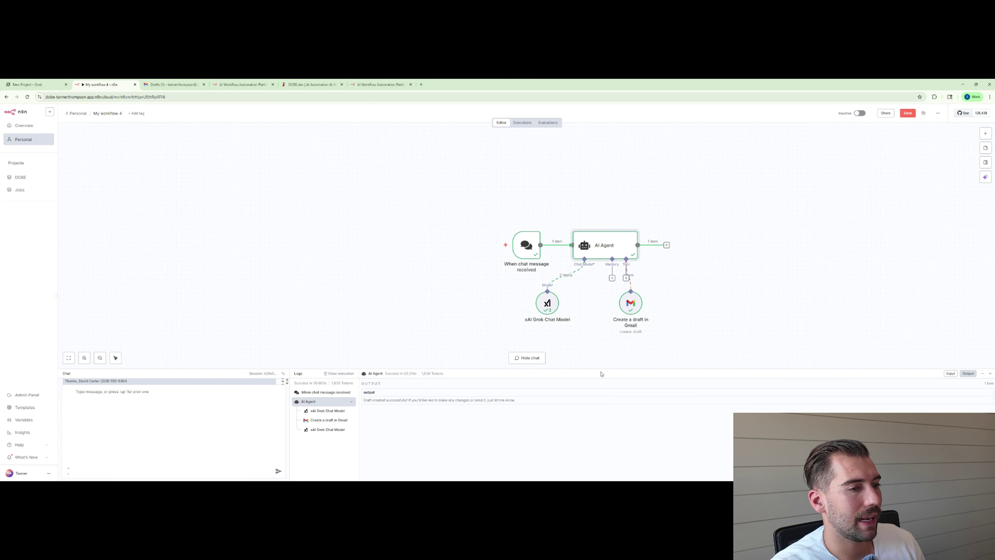
Refresh Gmail Drafts and open the new 'Re: Inquiry about DOBE.dev Services for Property Management' draft.
{"action": "left_click", "coordinate": [178, 83]}
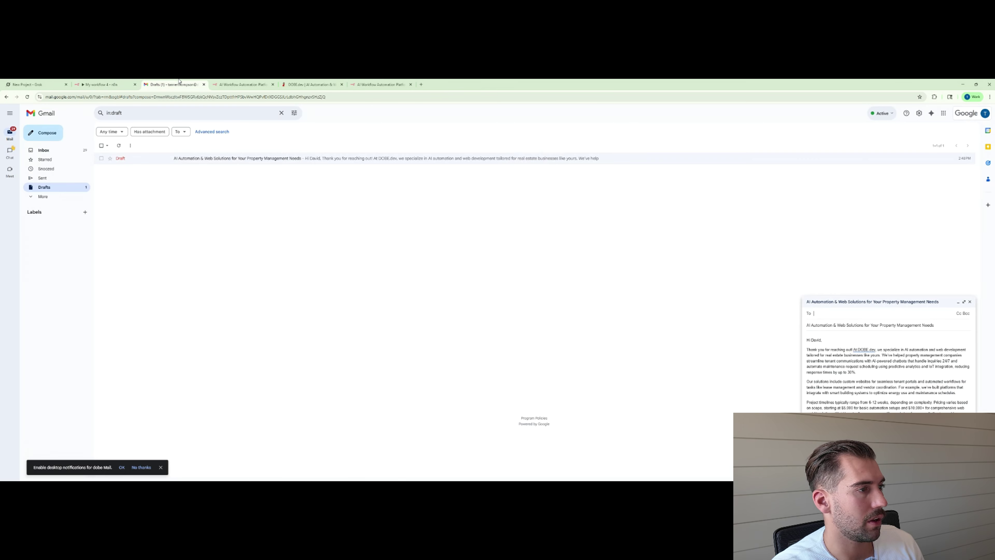
{"action": "left_click", "coordinate": [122, 144]}
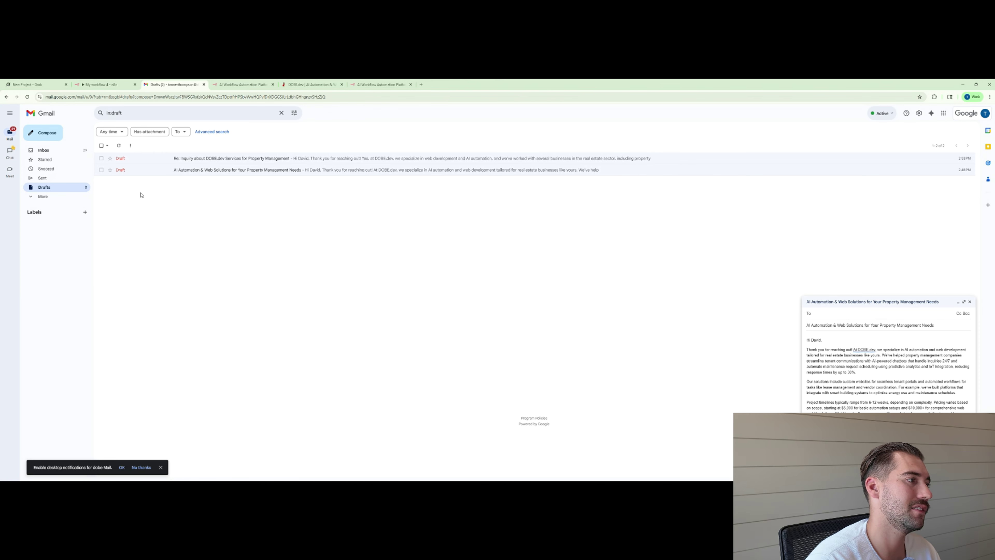
{"action": "left_click", "coordinate": [148, 161]}
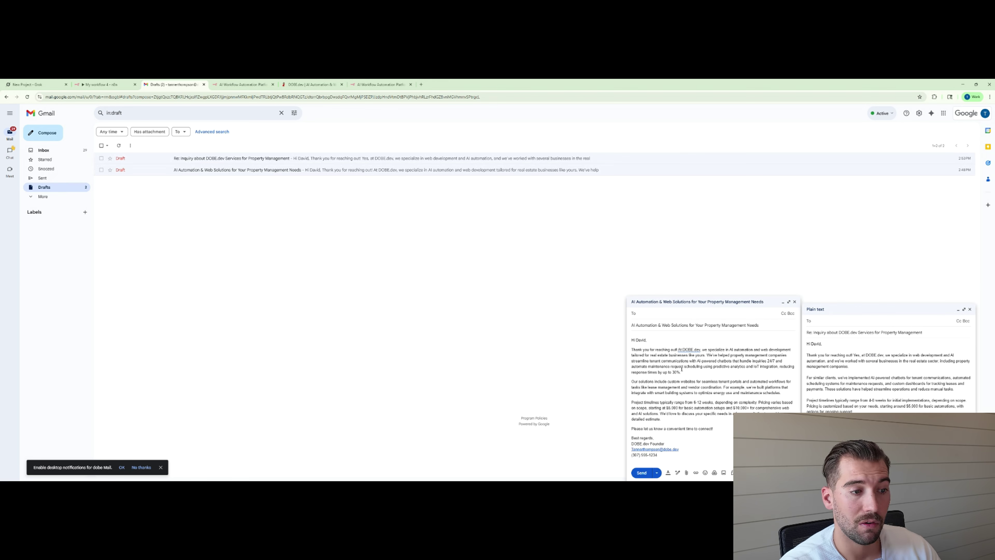
{"action": "left_click", "coordinate": [650, 313]}
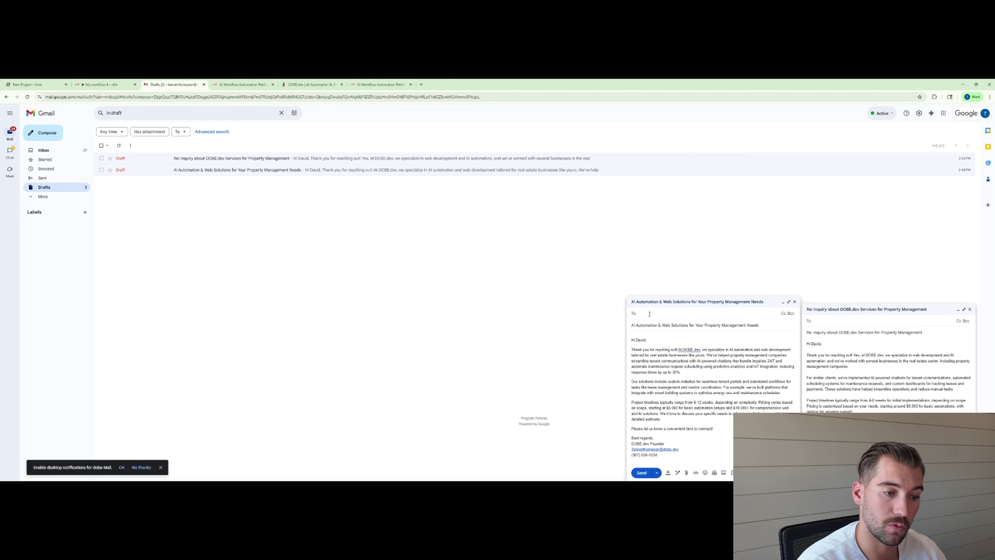